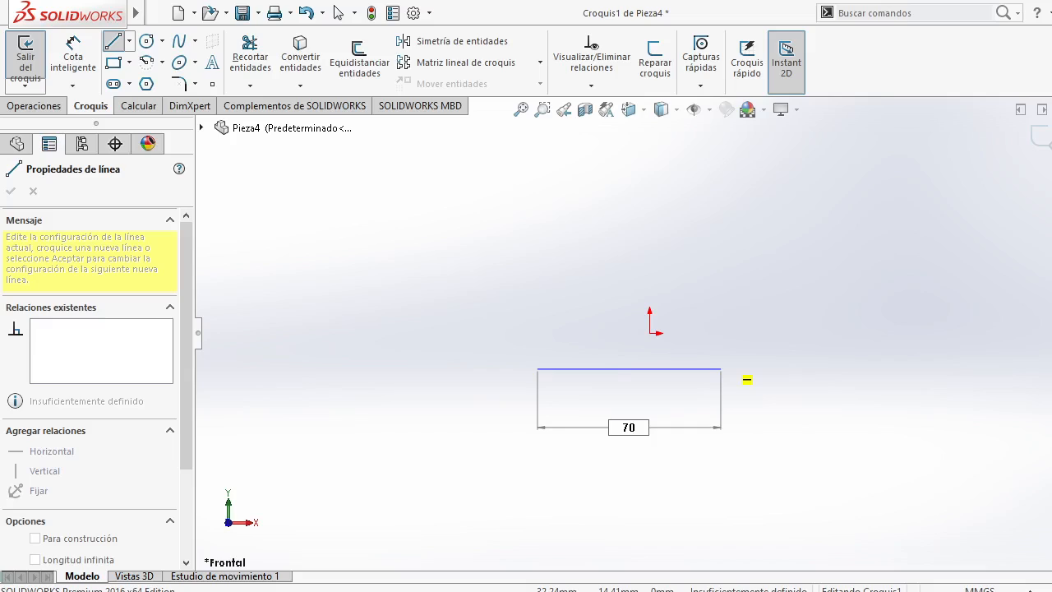
# Finish a 70 mm horizontal line below the origin and end the line chain
pyautogui.press('Return')
pyautogui.press('Escape')
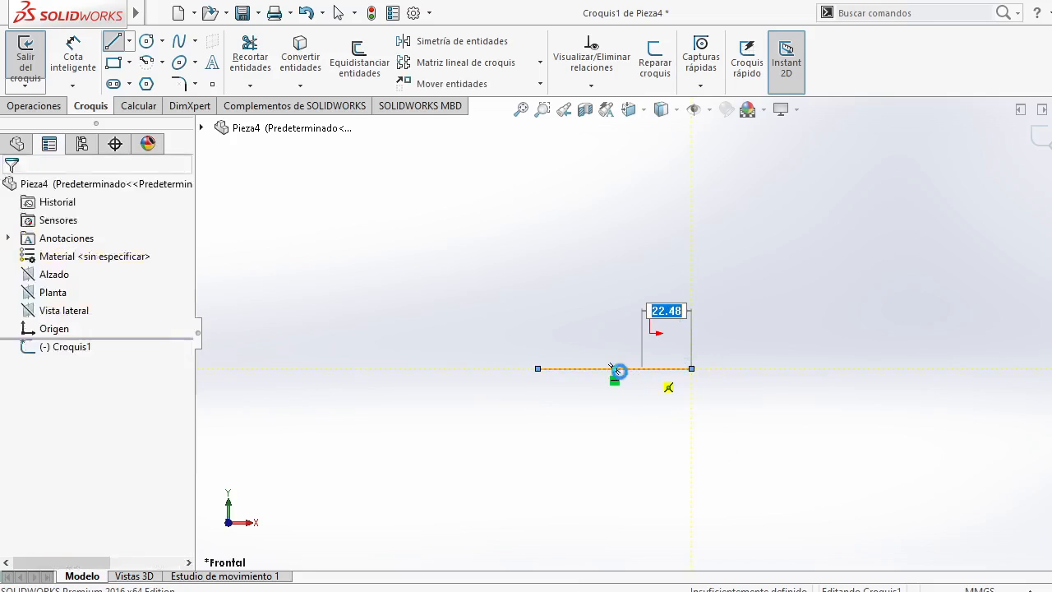
pyautogui.press('Escape')
# Make the horizontal line's midpoint coincident with the sketch origin
pyautogui.click(614, 369)
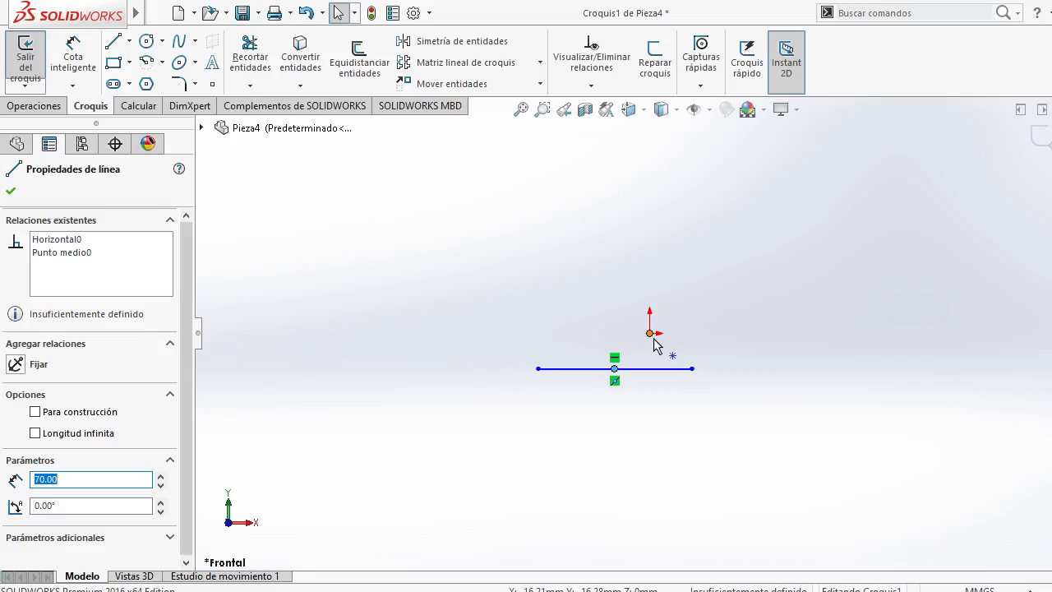
pyautogui.keyDown('ctrl'); pyautogui.click(650, 333); pyautogui.keyUp('ctrl')
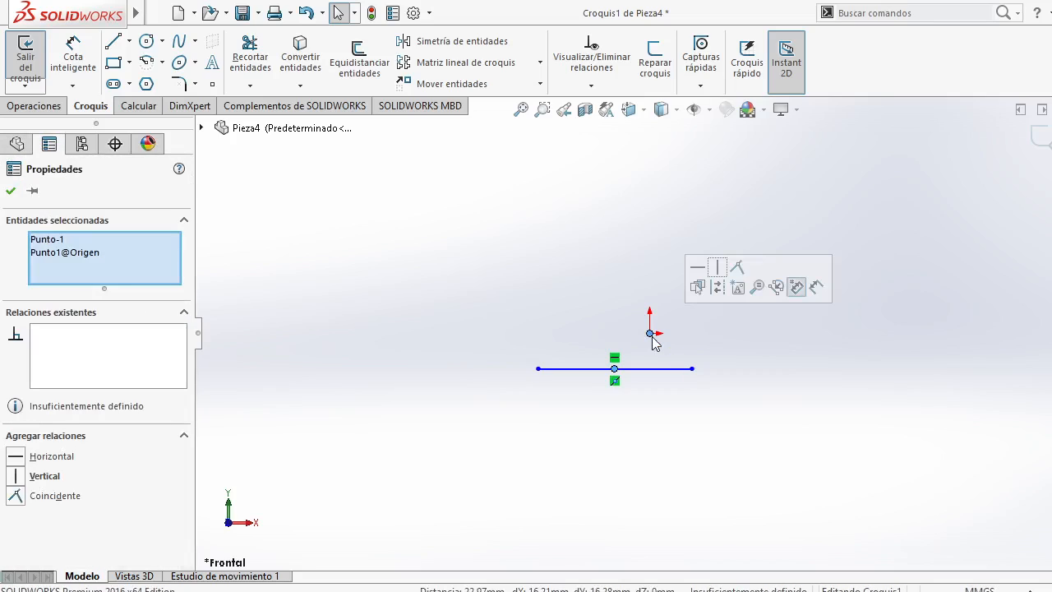
pyautogui.click(738, 268)
pyautogui.click(703, 284)
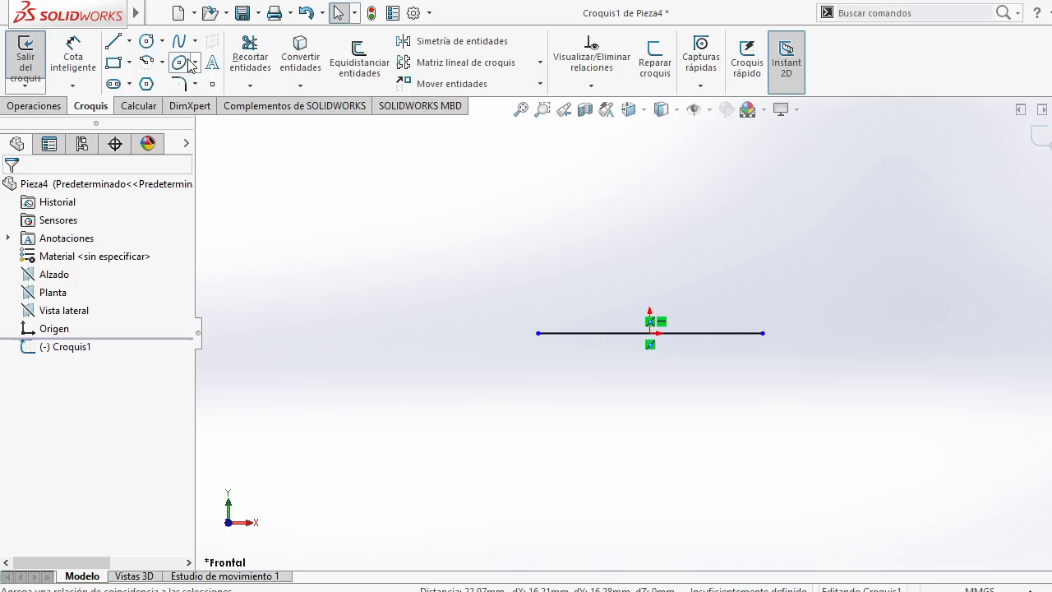
# Dimension the horizontal base line to 70 mm
pyautogui.click(73, 51)
pyautogui.click(707, 335)
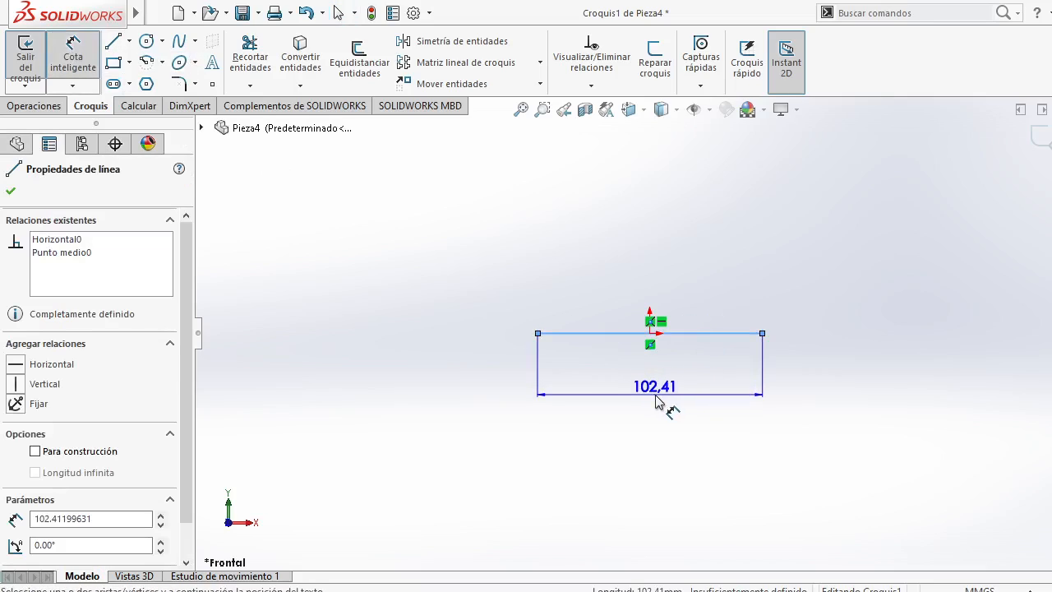
pyautogui.click(657, 402)
pyautogui.write('7')
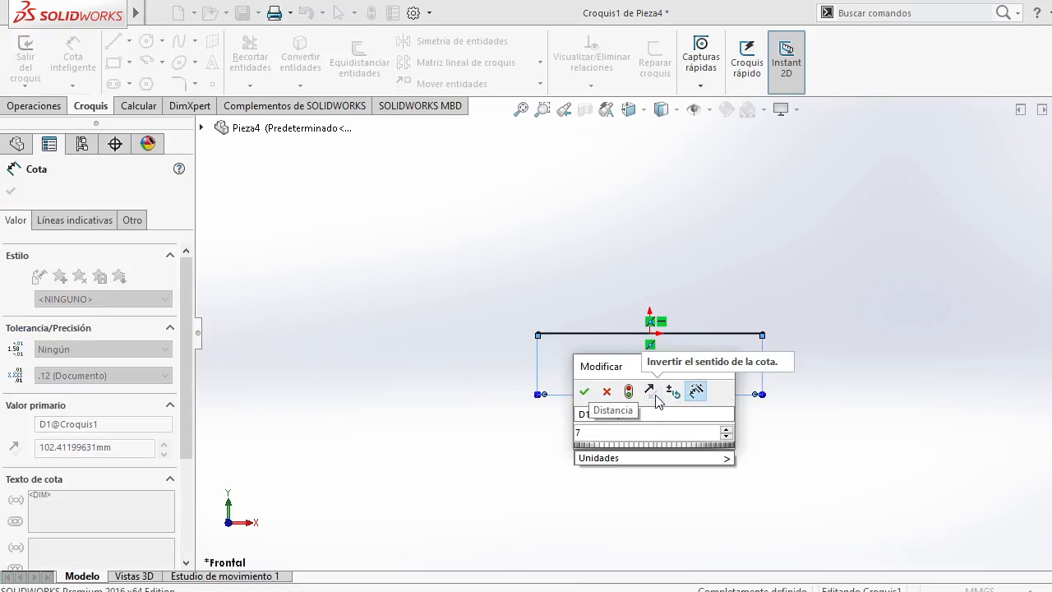
pyautogui.write('0')
pyautogui.press('Return')
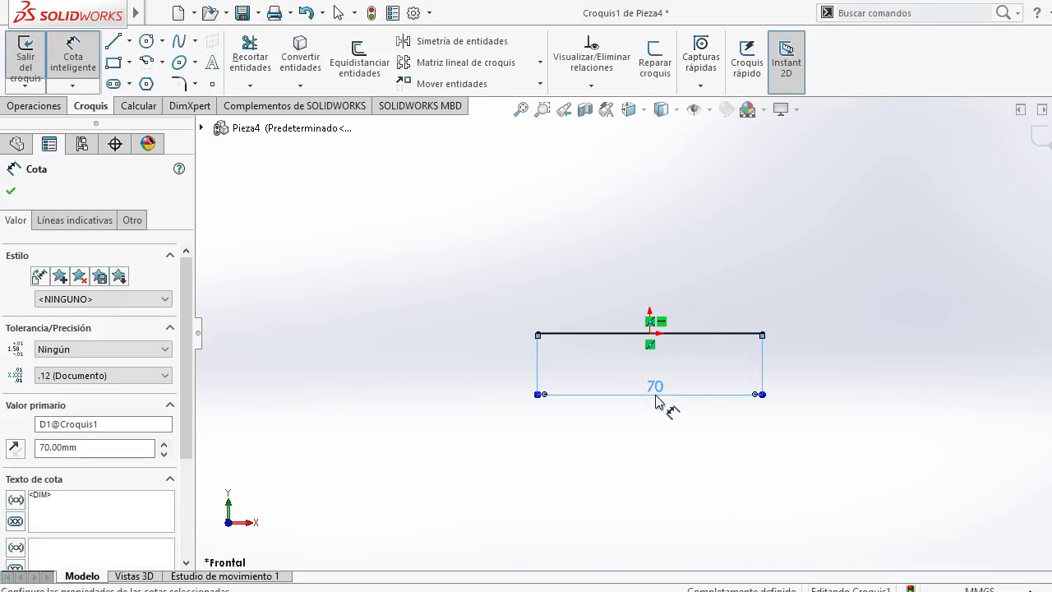
pyautogui.press('Escape')
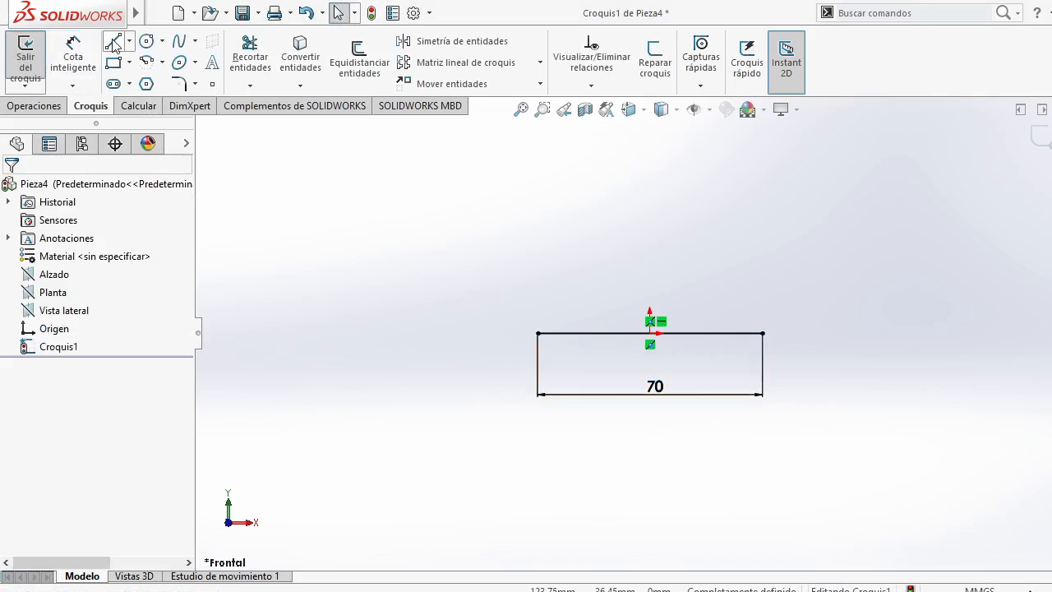
# Sketch a vertical line upward from the base line's right end and dimension it to 18.81 mm
pyautogui.click(763, 334)
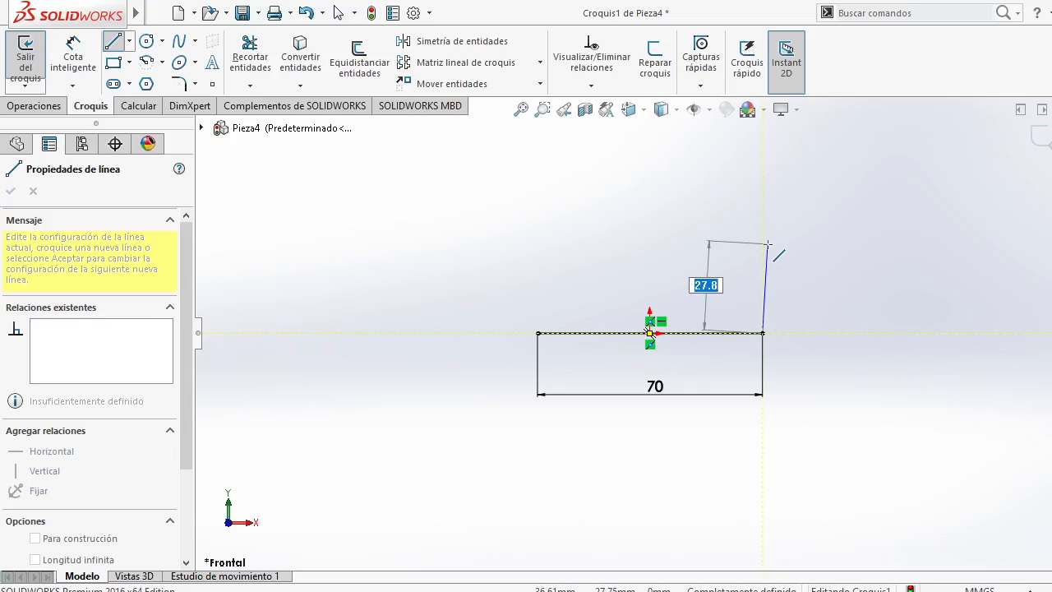
pyautogui.click(764, 232)
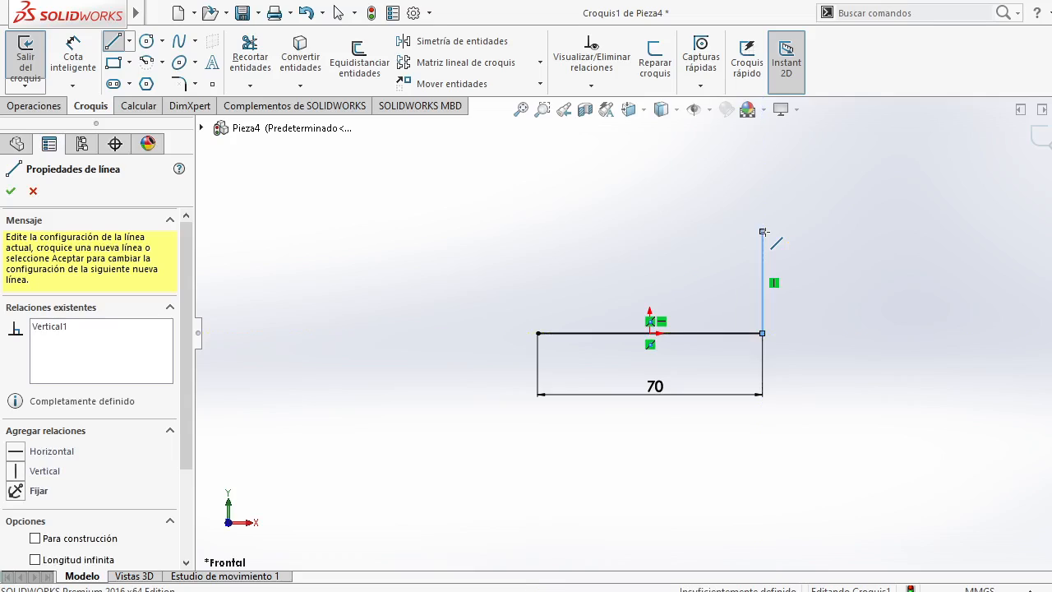
pyautogui.rightClick(764, 232)
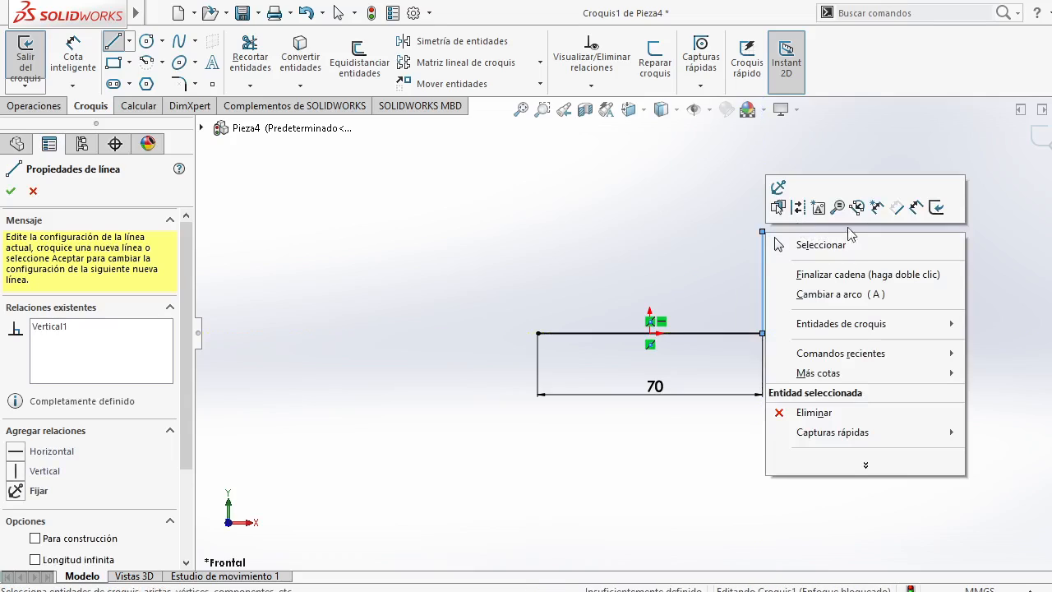
pyautogui.click(917, 207)
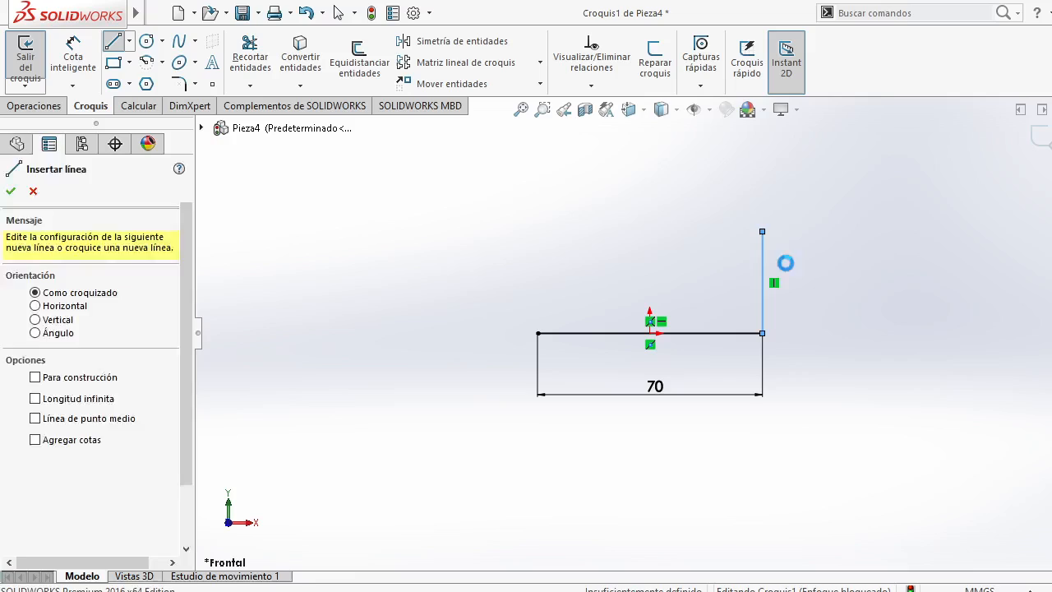
pyautogui.click(806, 298)
pyautogui.click(806, 299)
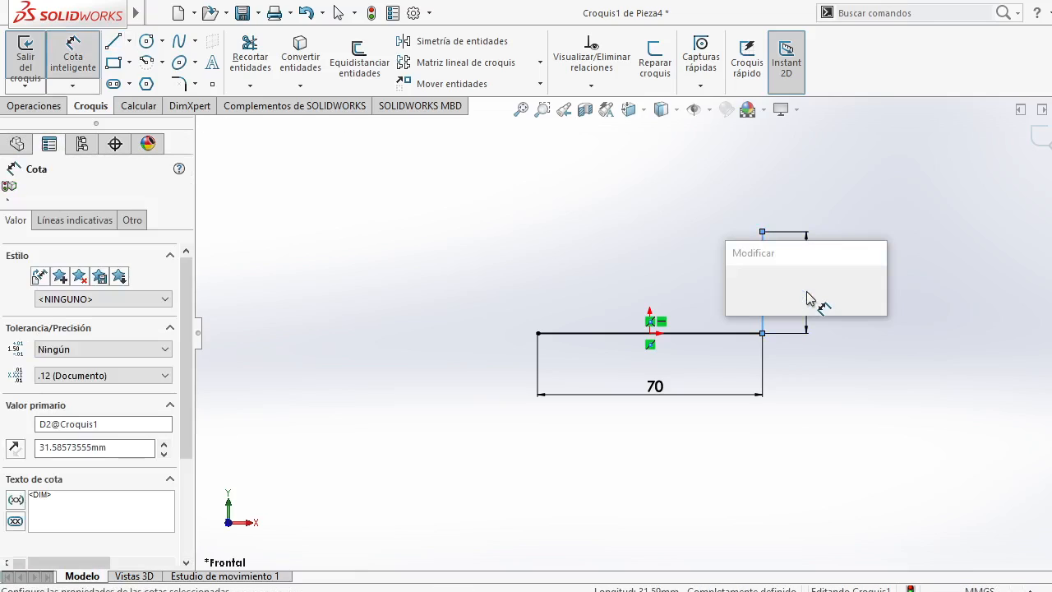
pyautogui.write('18.')
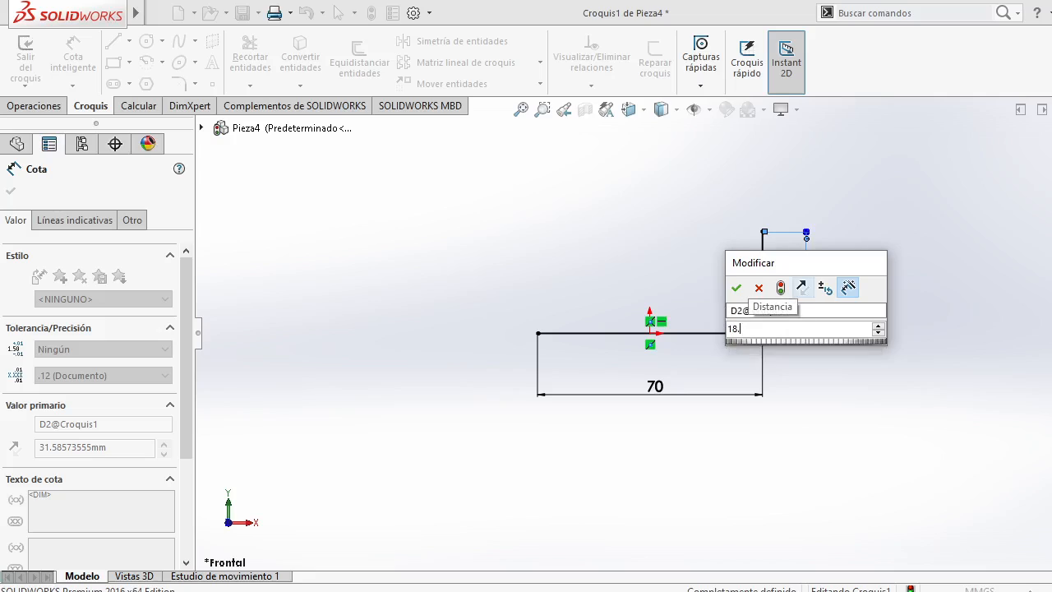
pyautogui.write('81')
pyautogui.press('Return')
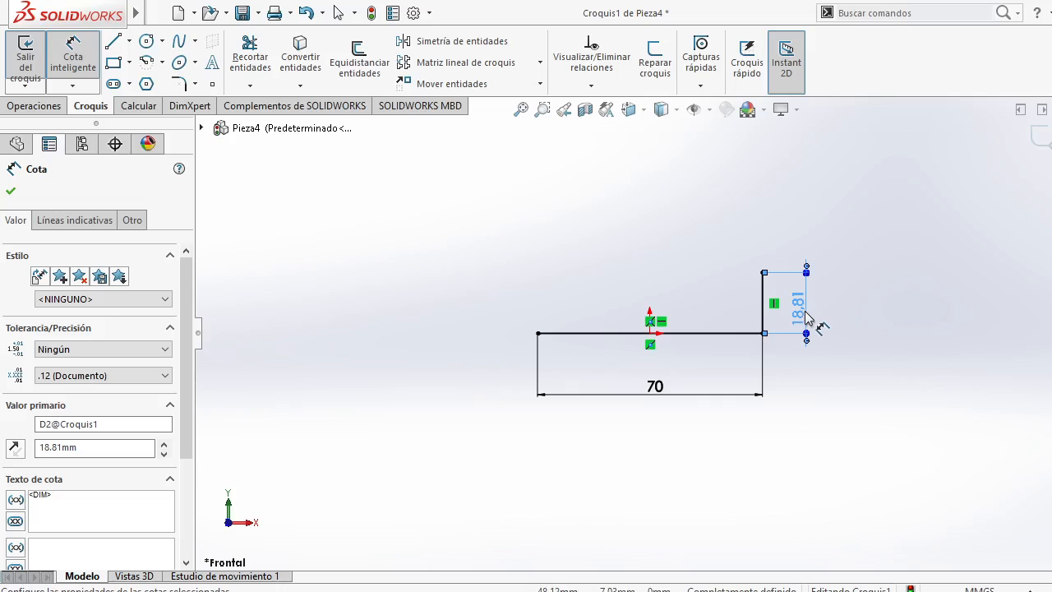
# Set the vertical line's length to 19.81 mm
pyautogui.doubleClick(800, 312)
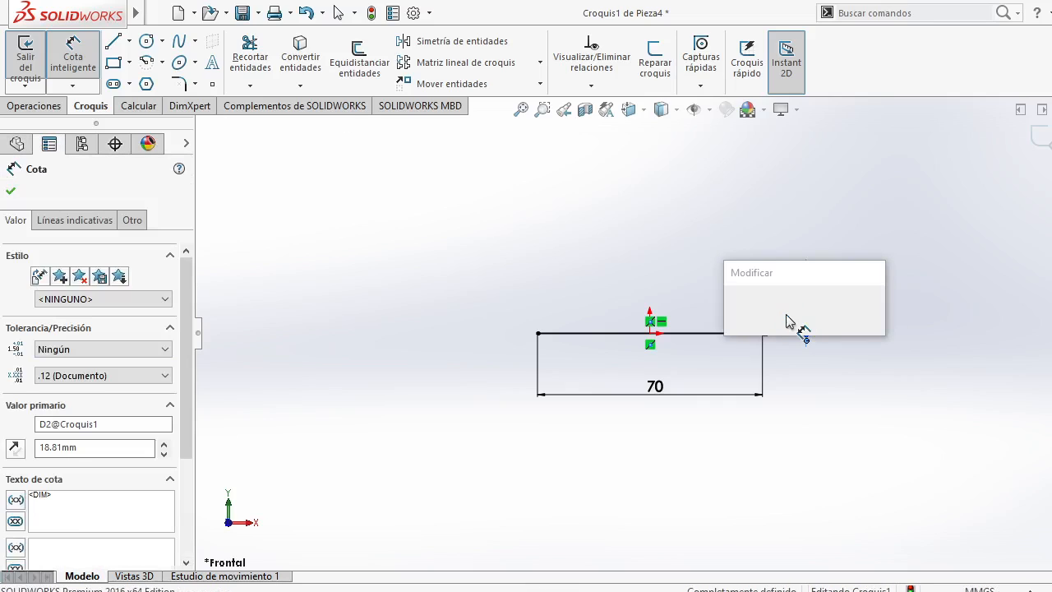
pyautogui.click(737, 349)
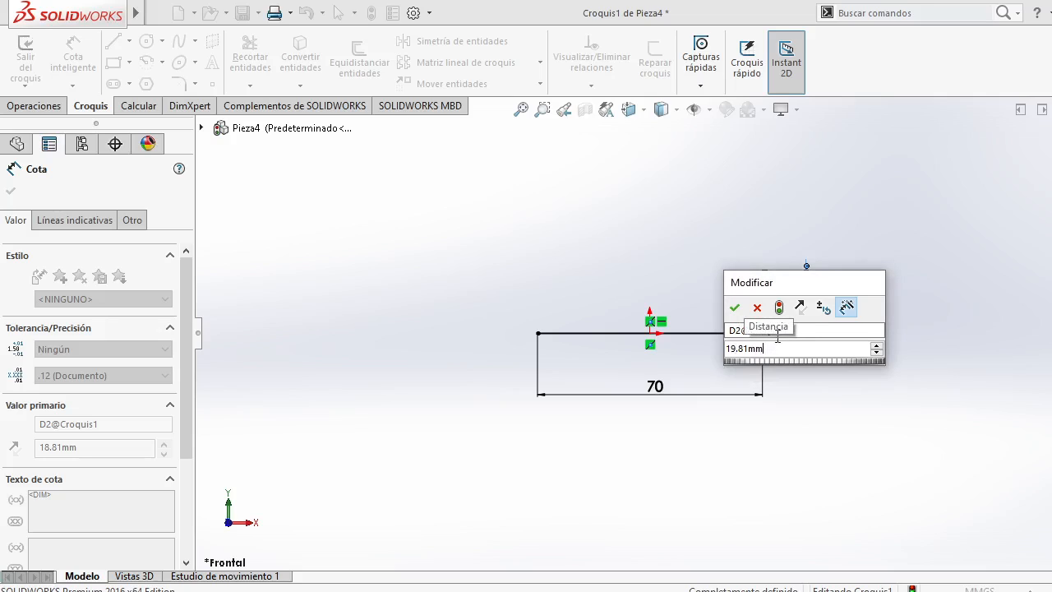
pyautogui.press('Return')
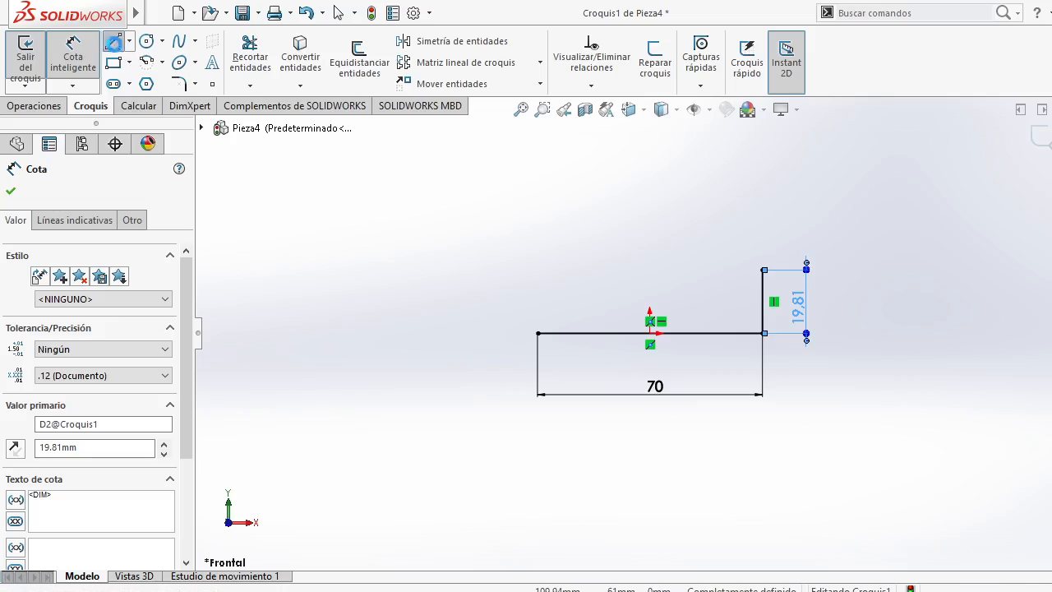
# Sketch a horizontal line about 2 mm long leftward from the top end of the 19.81 mm vertical line
pyautogui.click(762, 269)
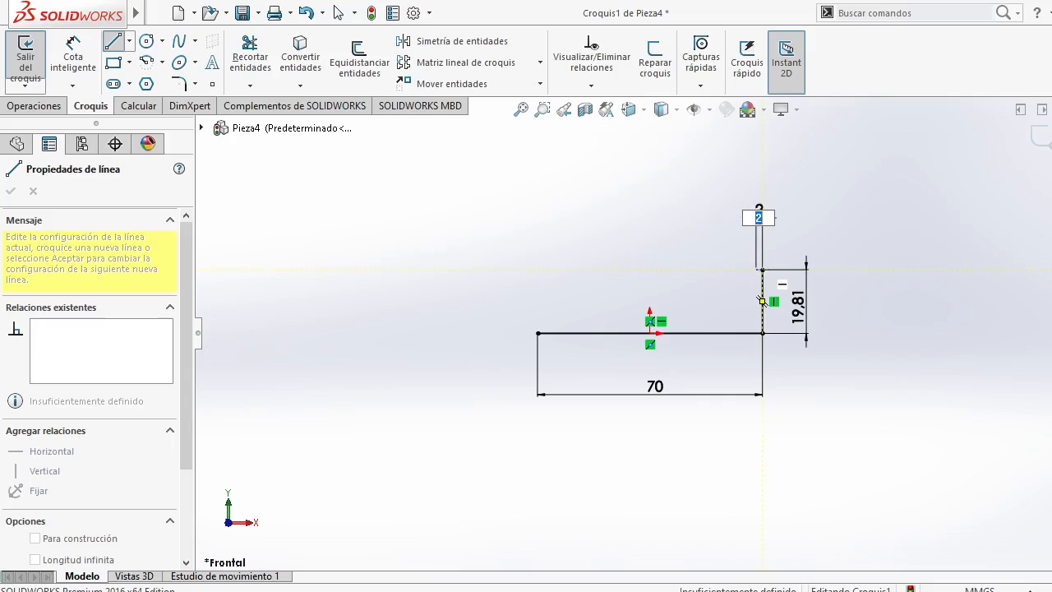
pyautogui.click(747, 268)
pyautogui.press('Escape')
# Dimension the short horizontal step line to 2 mm
pyautogui.scroll(3, 770, 261)
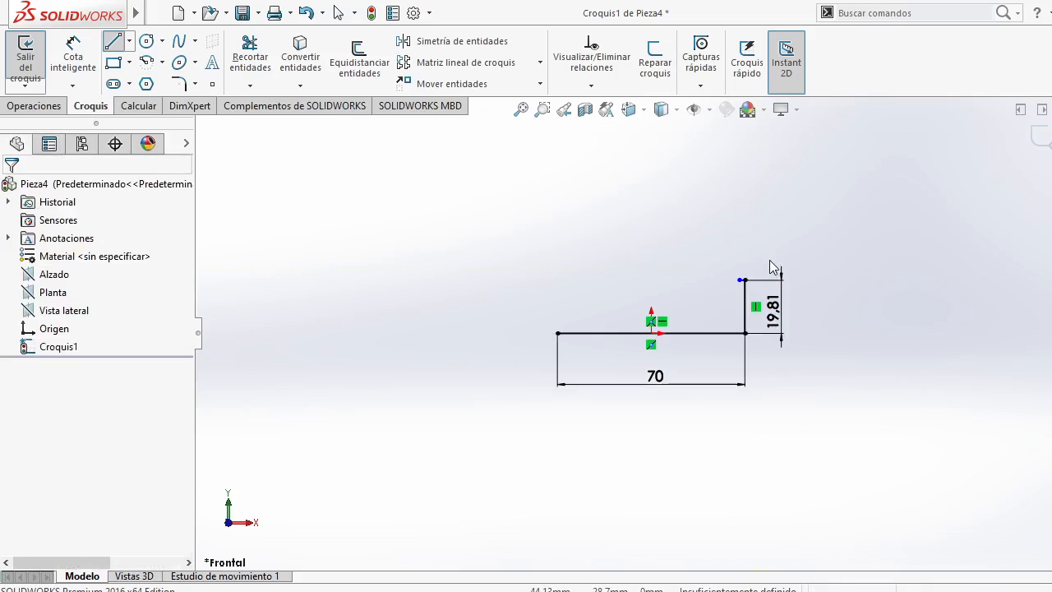
pyautogui.scroll(-4, 740, 289)
pyautogui.scroll(-8, 727, 305)
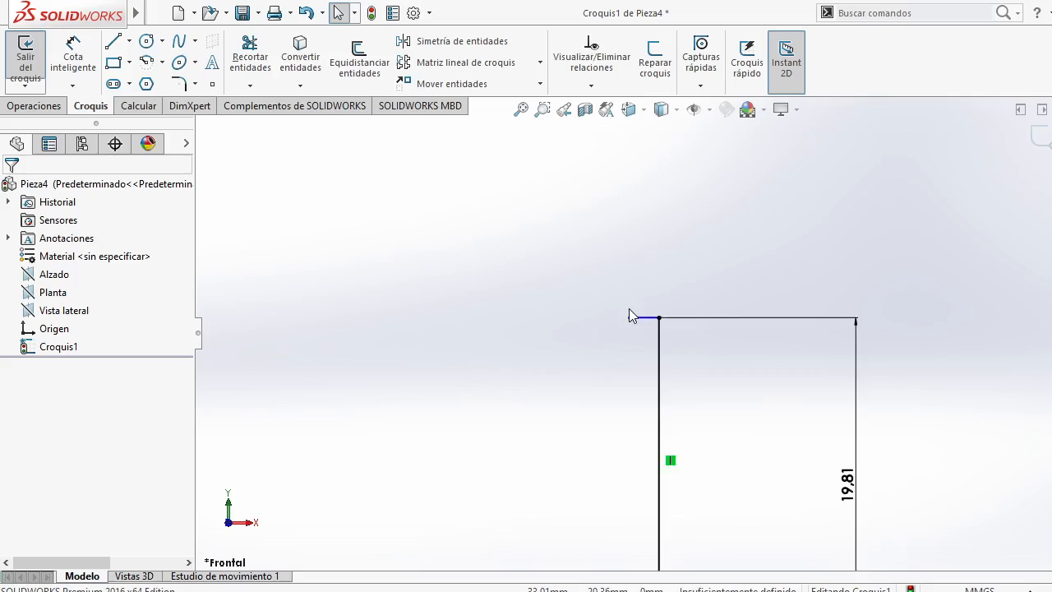
pyautogui.rightClick(648, 330)
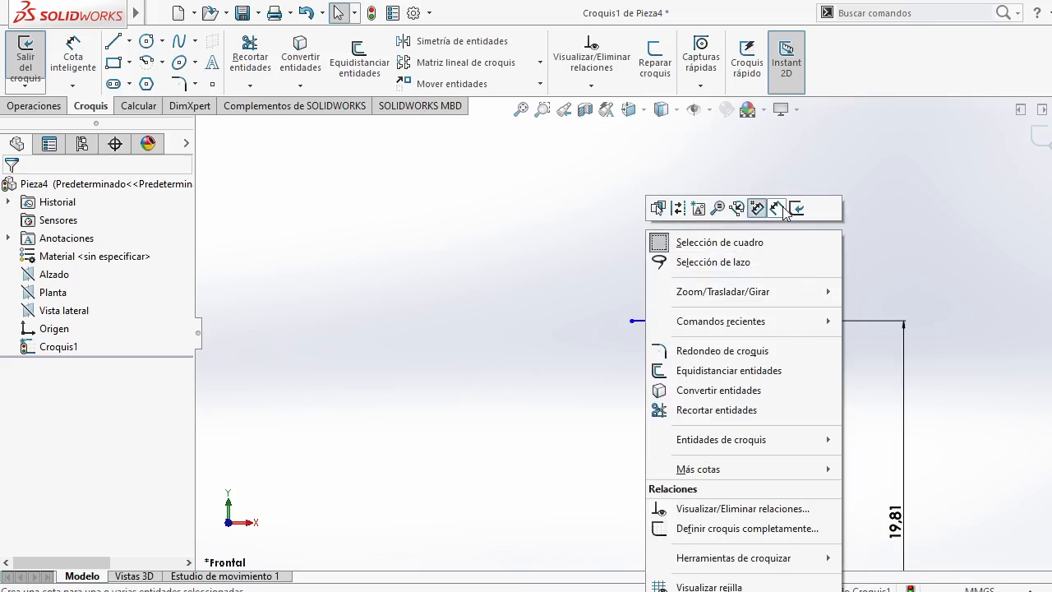
pyautogui.click(760, 208)
pyautogui.click(648, 322)
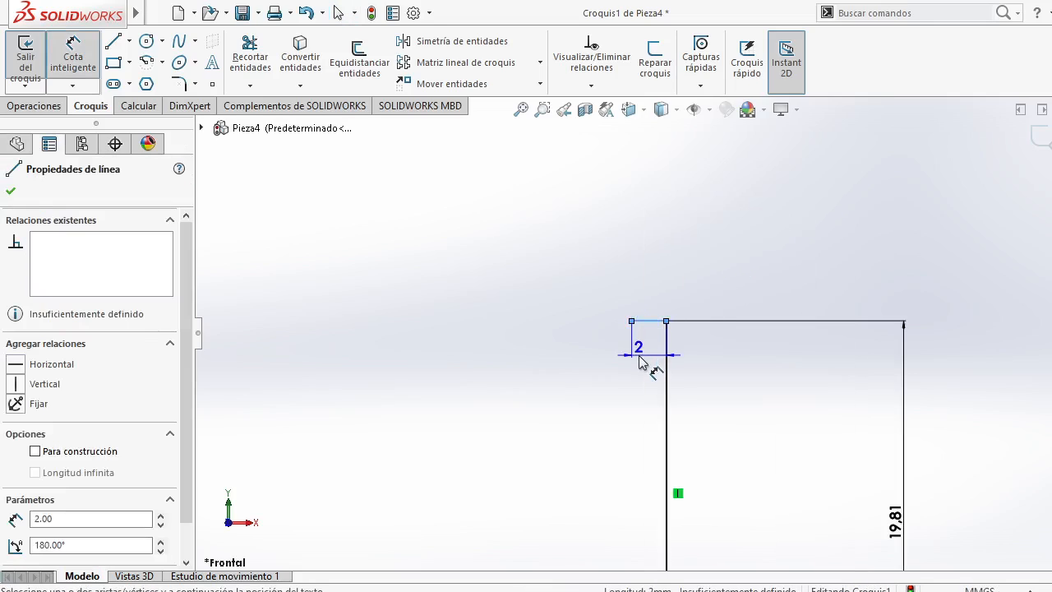
pyautogui.click(650, 357)
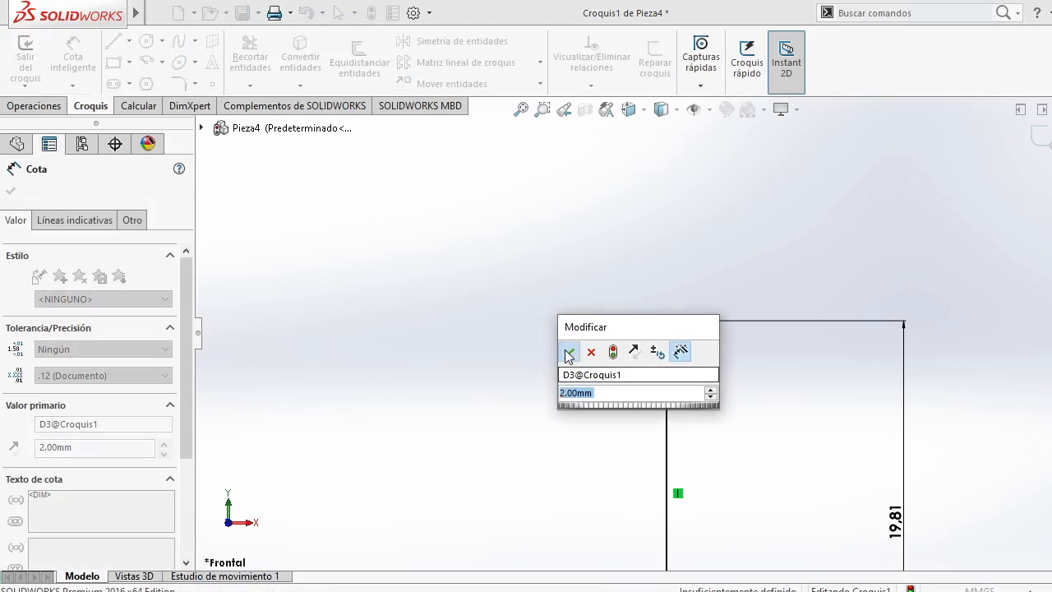
pyautogui.click(566, 347)
# Sketch a vertical line about 6.4 mm long upward from the left end of the 2 mm line
pyautogui.click(113, 43)
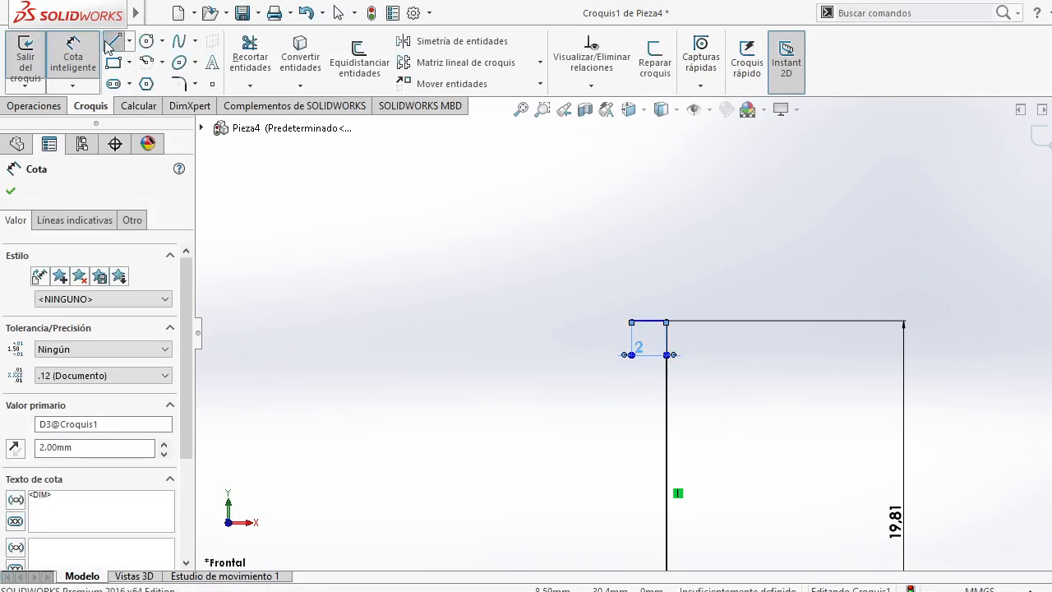
pyautogui.click(632, 322)
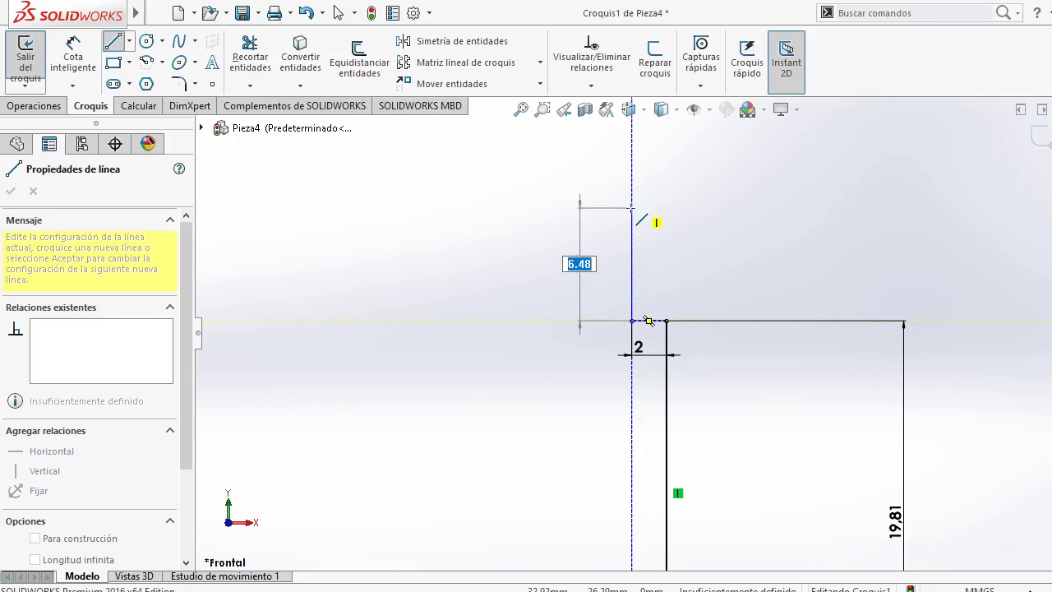
pyautogui.click(632, 209)
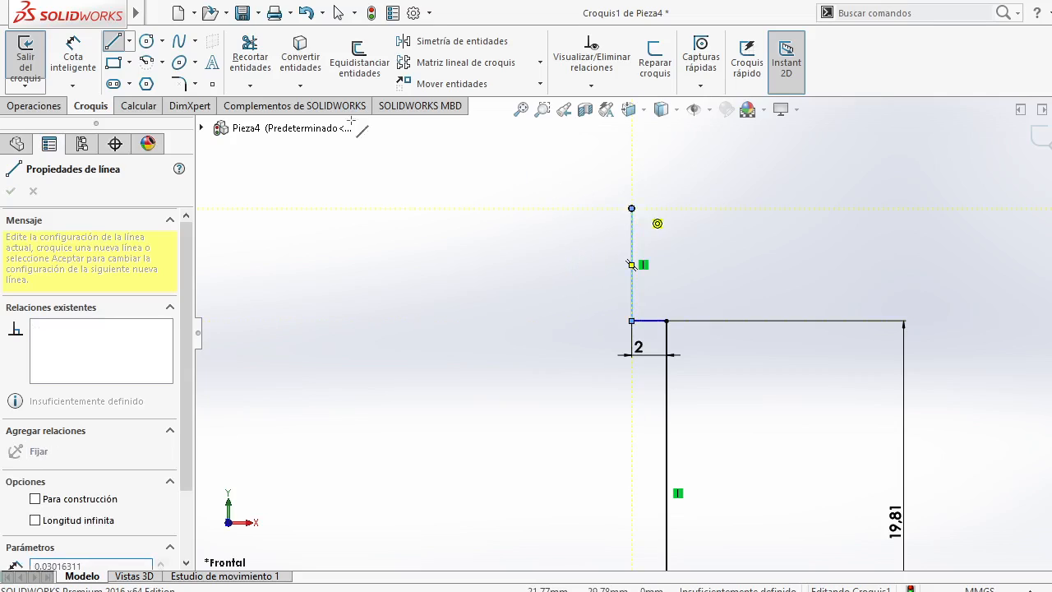
# Dimension the new upper vertical line to 40.5 mm
pyautogui.click(73, 57)
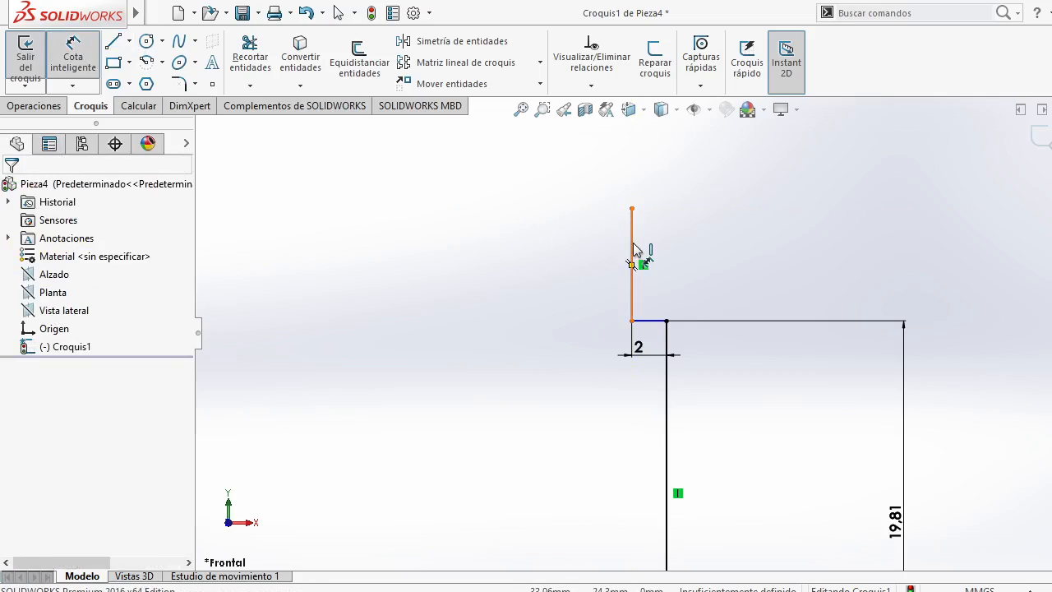
pyautogui.click(633, 251)
pyautogui.click(599, 262)
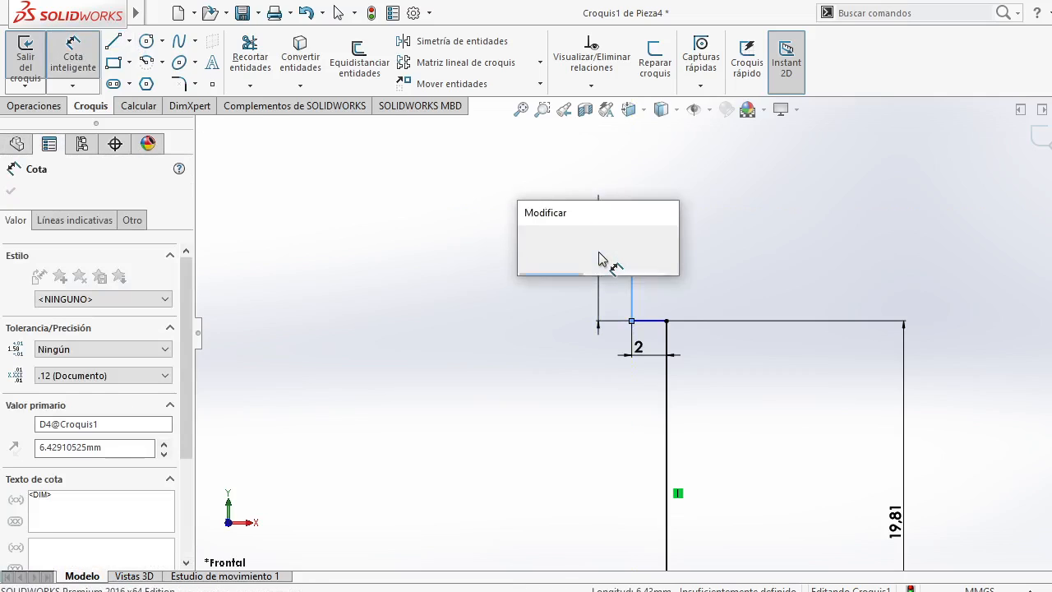
pyautogui.write('40.5')
pyautogui.press('Return')
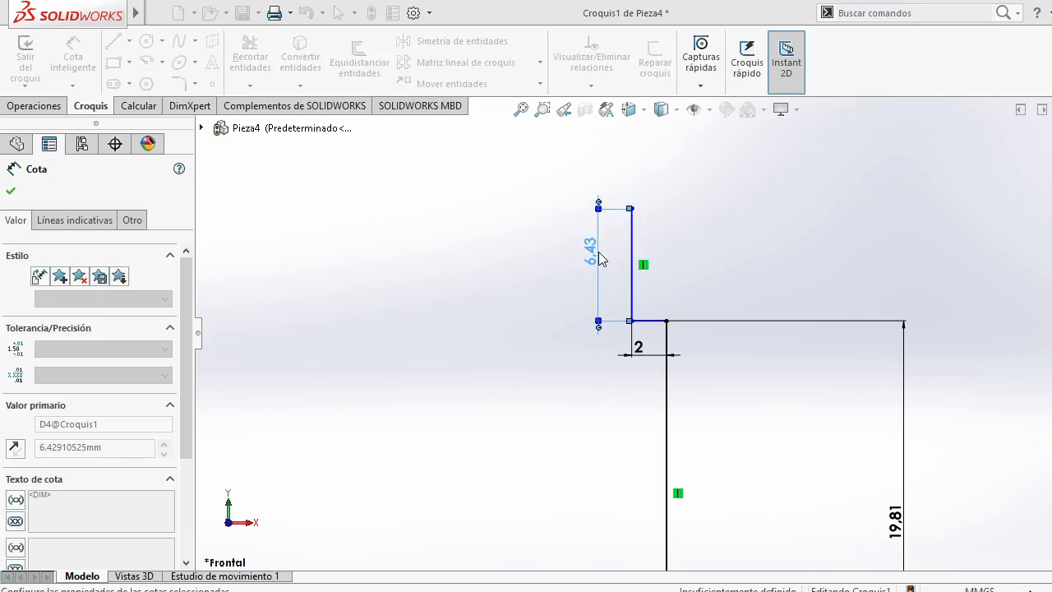
# Move the 40.5 mm dimension to the right side of its line, outside the profile
pyautogui.scroll(-2, 606, 271)
pyautogui.scroll(3, 623, 298)
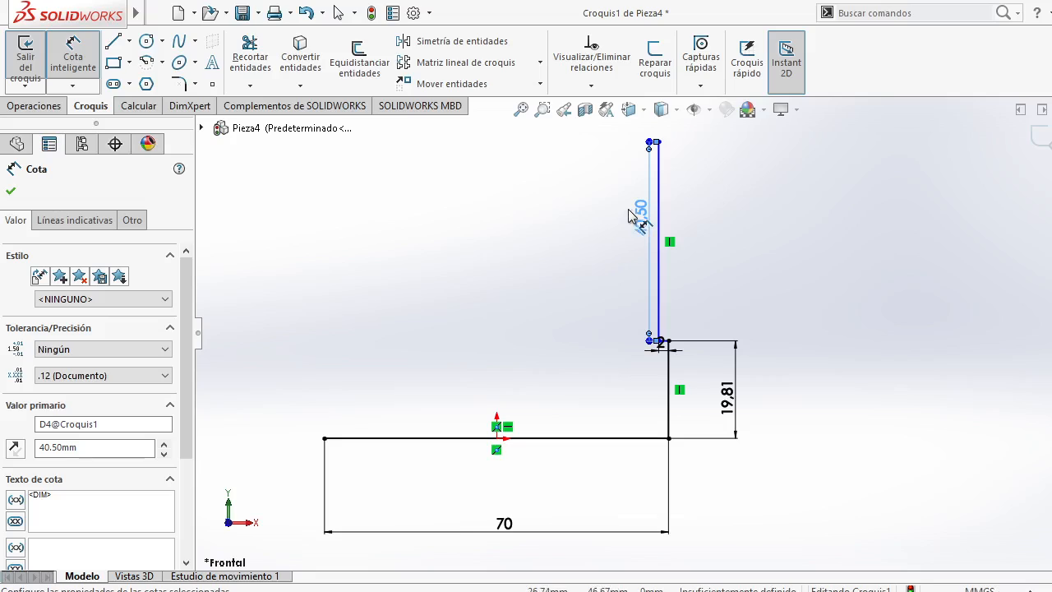
pyautogui.moveTo(647, 222); pyautogui.dragTo(724, 220)
pyautogui.click(723, 221)
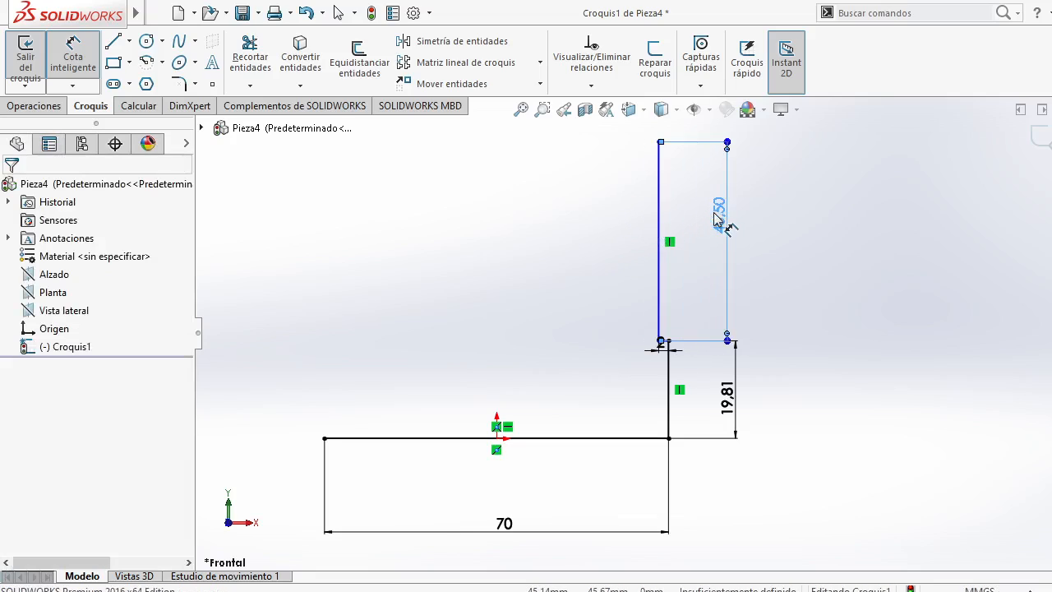
pyautogui.click(626, 222)
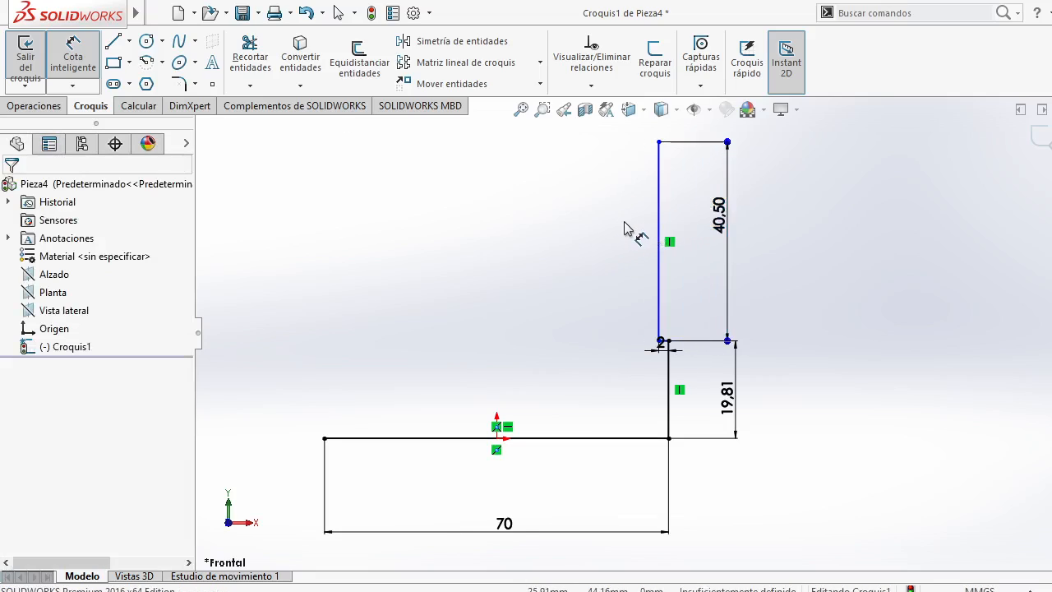
# Sketch a horizontal line leftward from the top end of the 40.5 mm vertical line
pyautogui.click(113, 41)
pyautogui.click(660, 146)
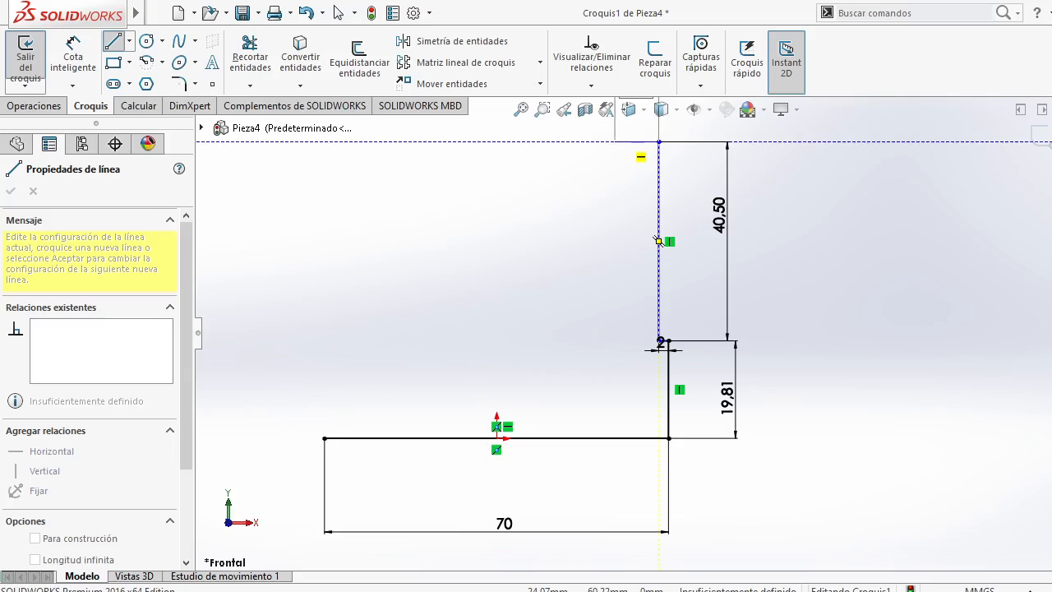
pyautogui.click(558, 142)
pyautogui.scroll(3, 538, 220)
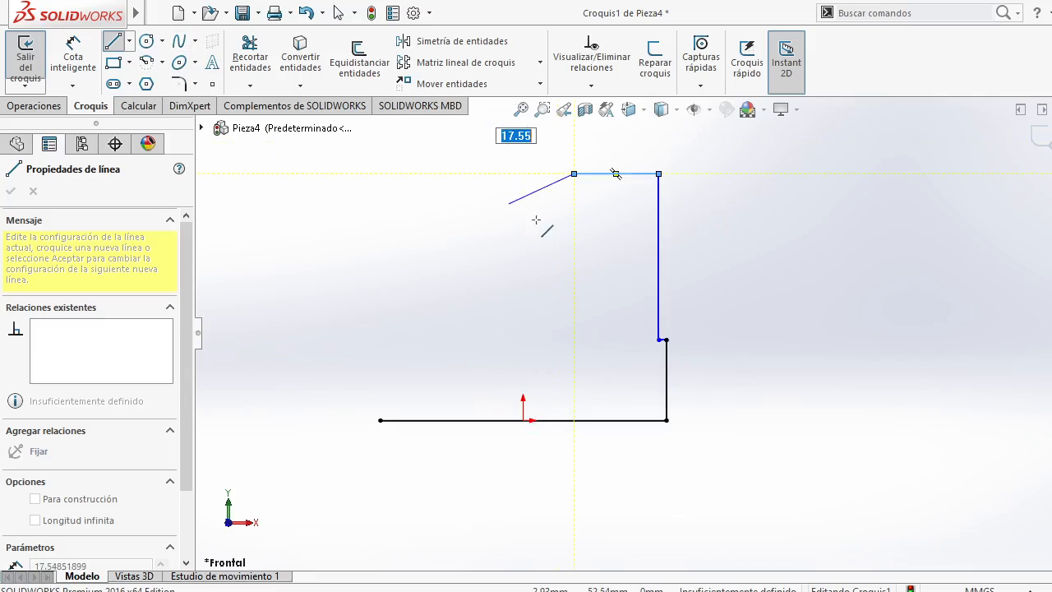
# End the line chain and dimension the length of the top horizontal line, placing the dimension above it
pyautogui.press('Escape')
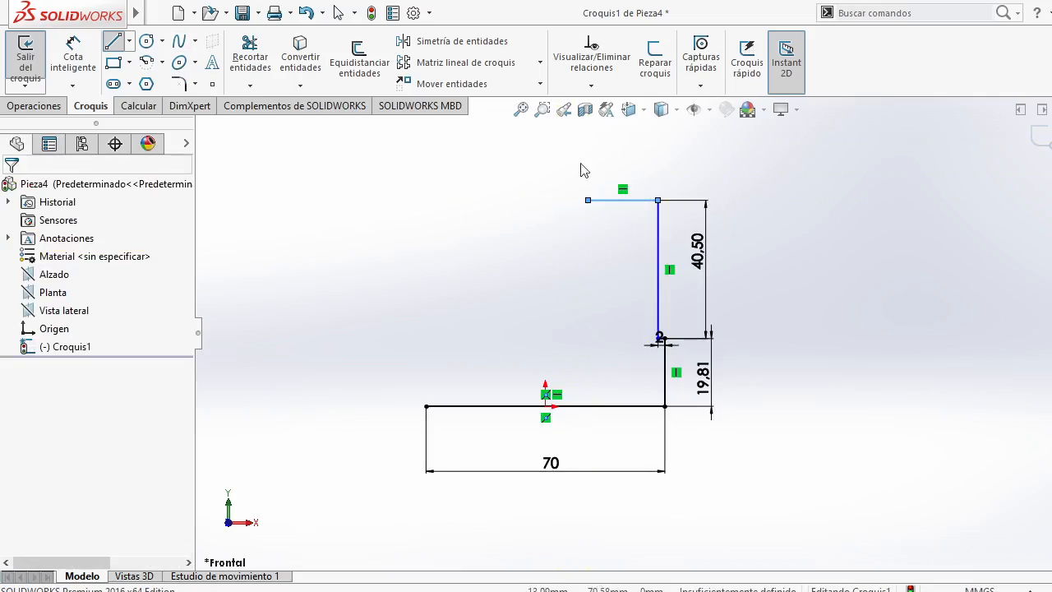
pyautogui.rightClick(600, 167)
pyautogui.click(727, 146)
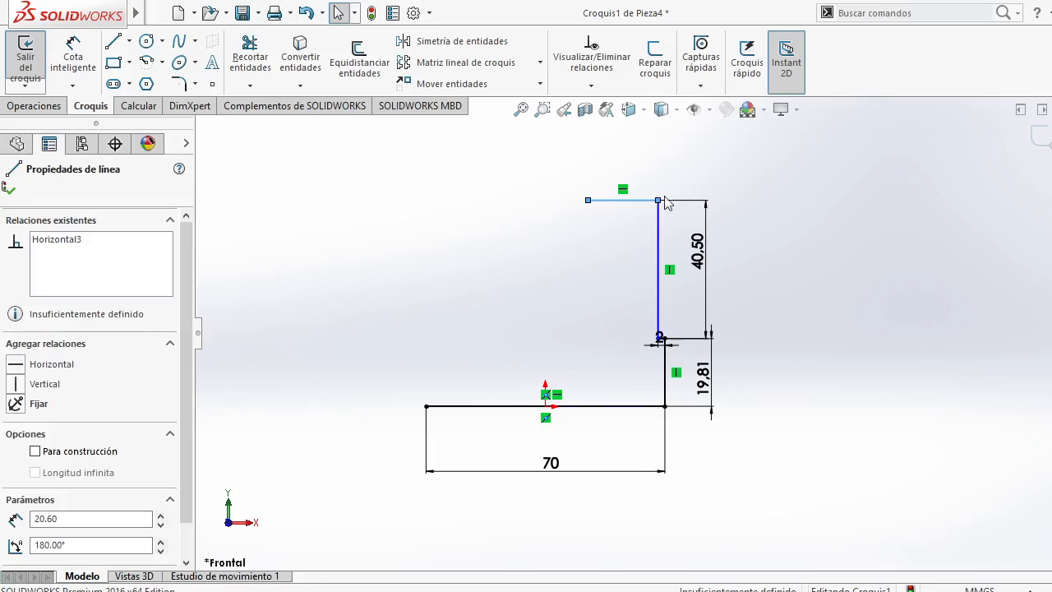
pyautogui.click(632, 169)
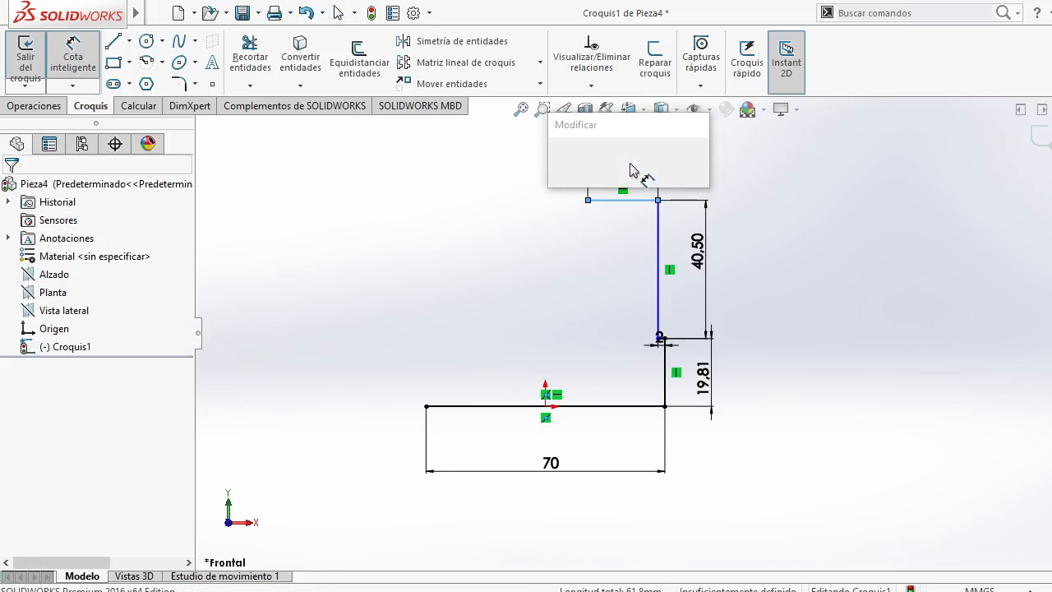
pyautogui.click(559, 159)
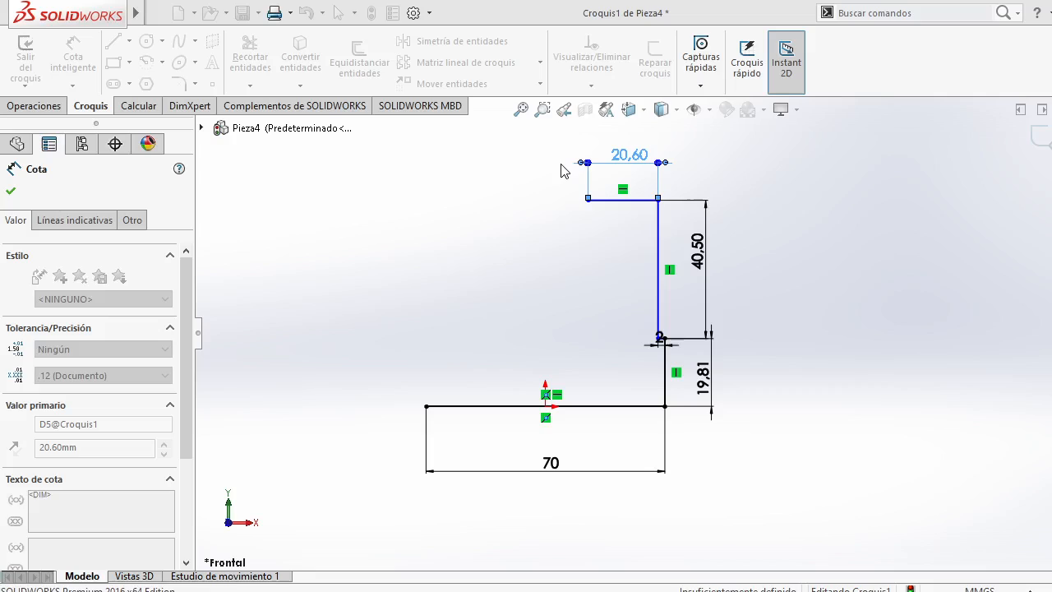
pyautogui.press('Escape')
# Sketch a vertical line 44.55 mm long downward from the left end of the top horizontal line
pyautogui.click(116, 48)
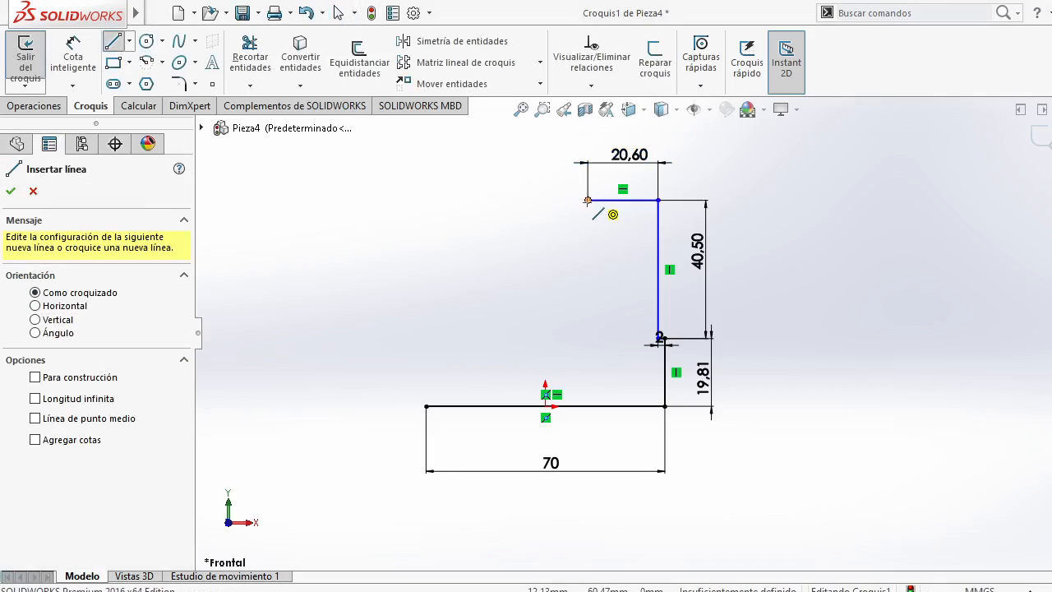
pyautogui.click(587, 200)
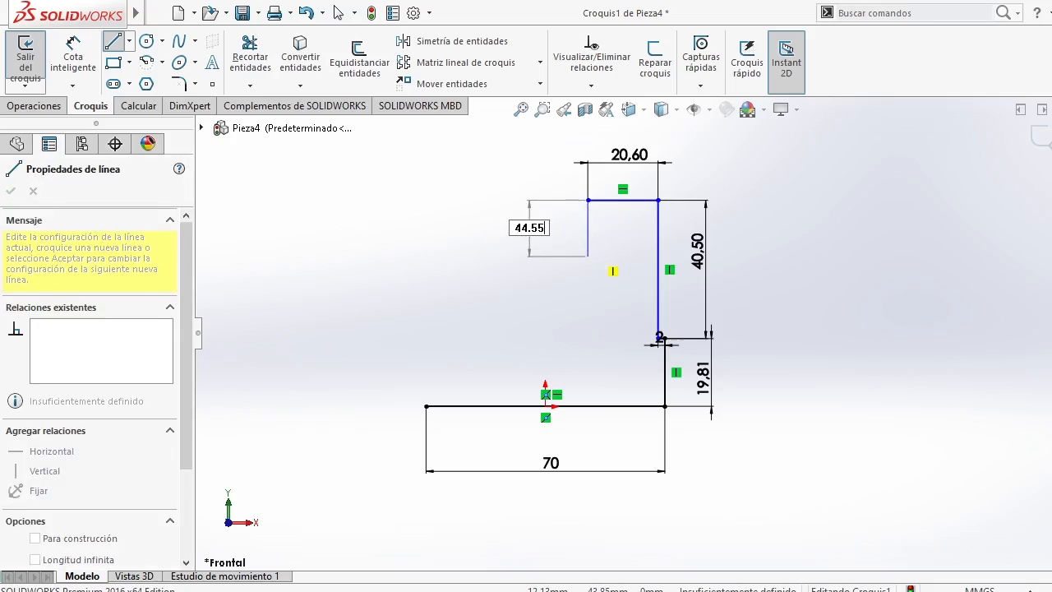
pyautogui.click(587, 352)
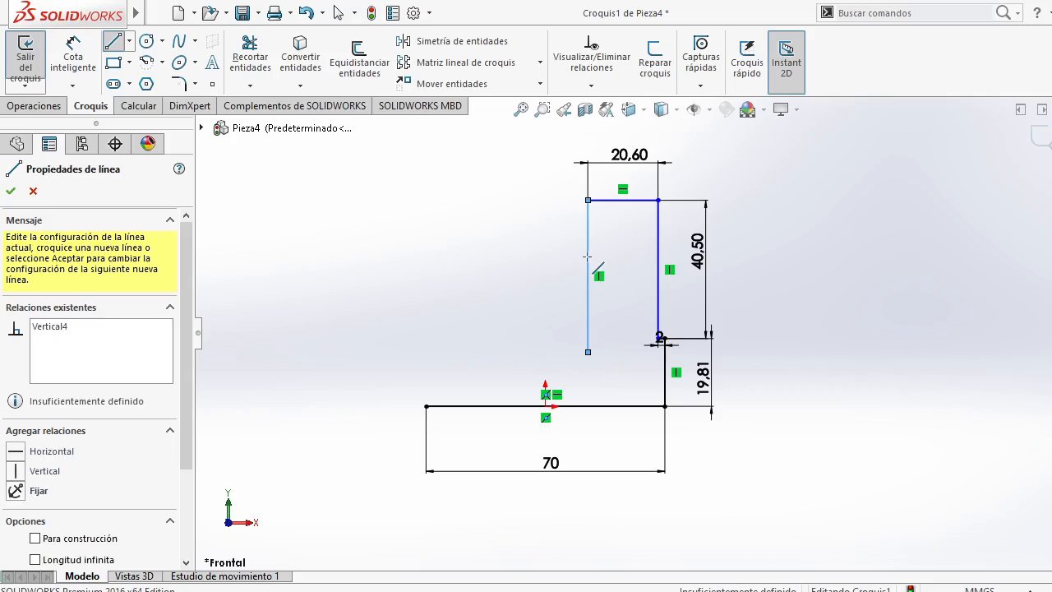
pyautogui.press('Escape')
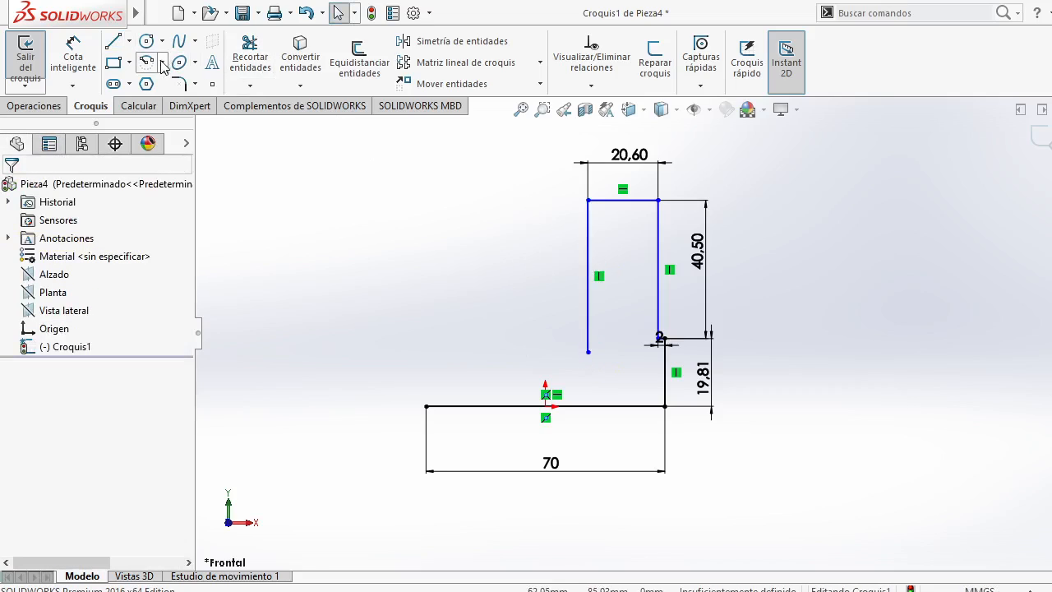
# Dimension the length of the new inner vertical line, placing the dimension just to its right
pyautogui.click(72, 49)
pyautogui.click(587, 272)
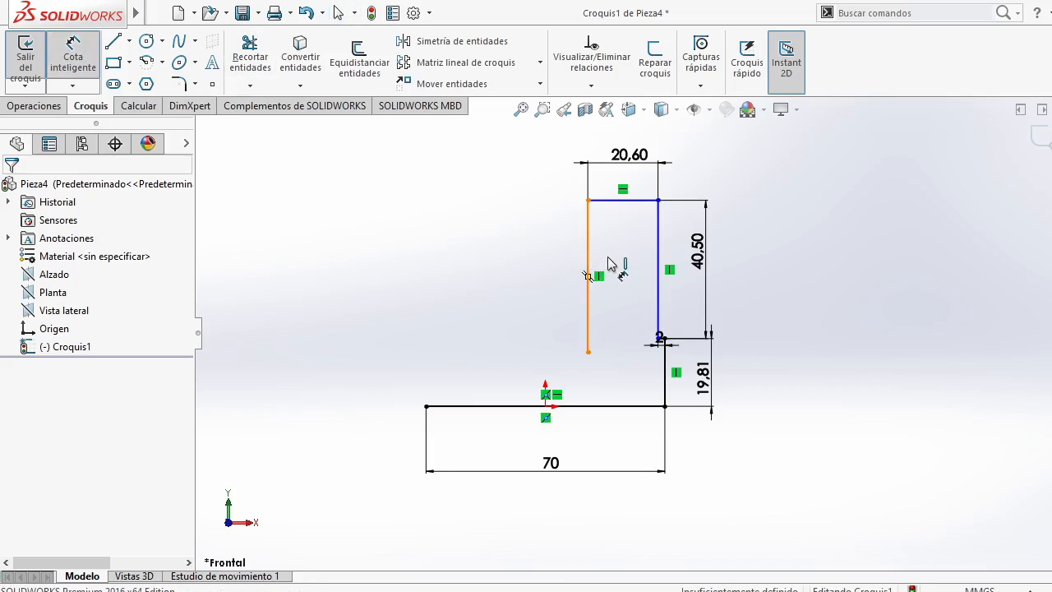
pyautogui.click(613, 263)
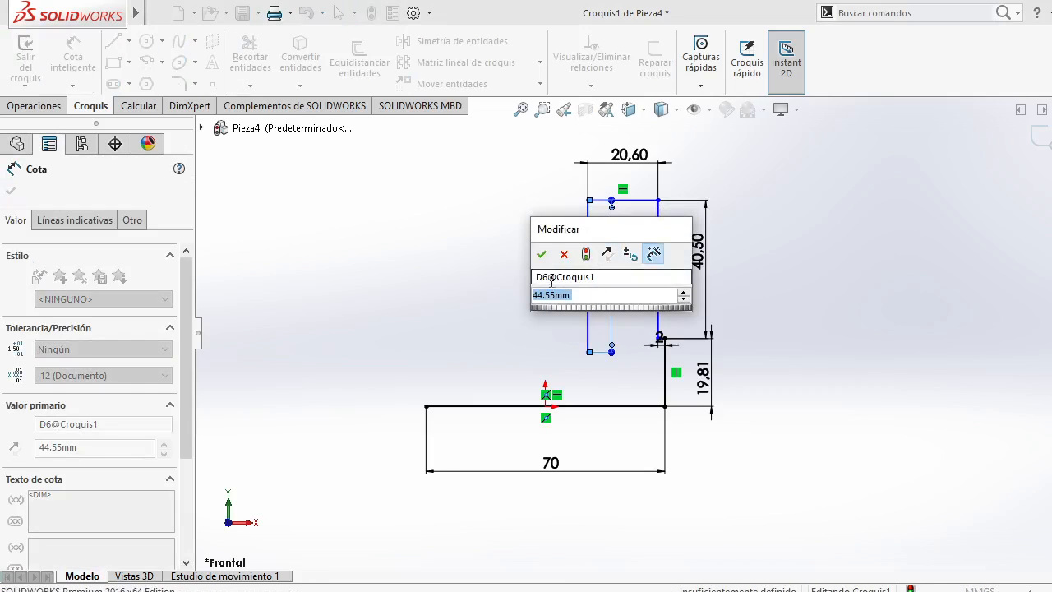
pyautogui.click(541, 254)
pyautogui.press('Escape')
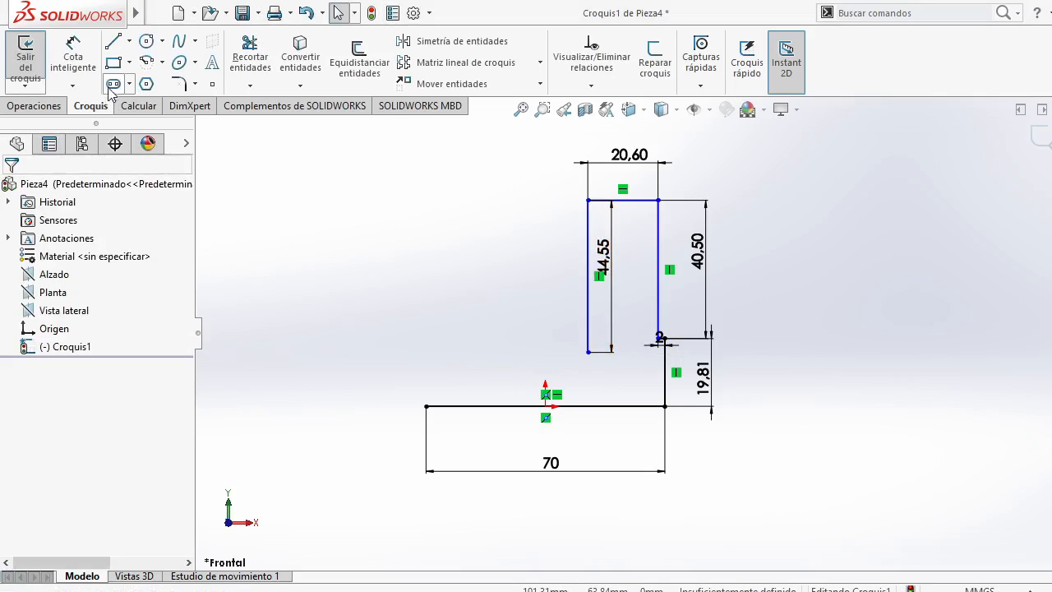
# Sketch a vertical line upward from the left end of the 70 mm base line and convert it to construction geometry
pyautogui.click(113, 43)
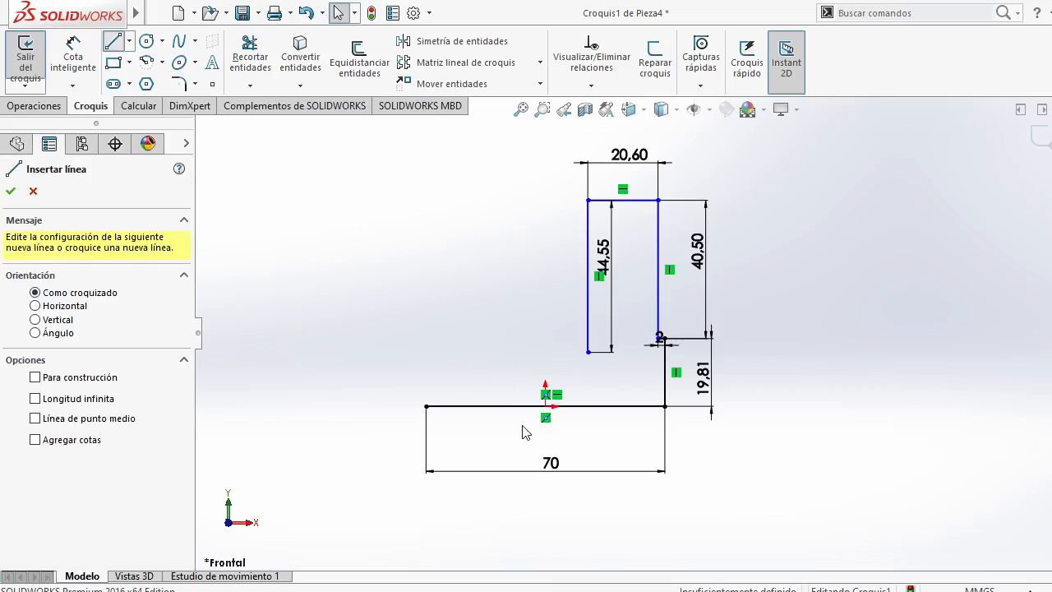
pyautogui.click(426, 406)
pyautogui.click(426, 308)
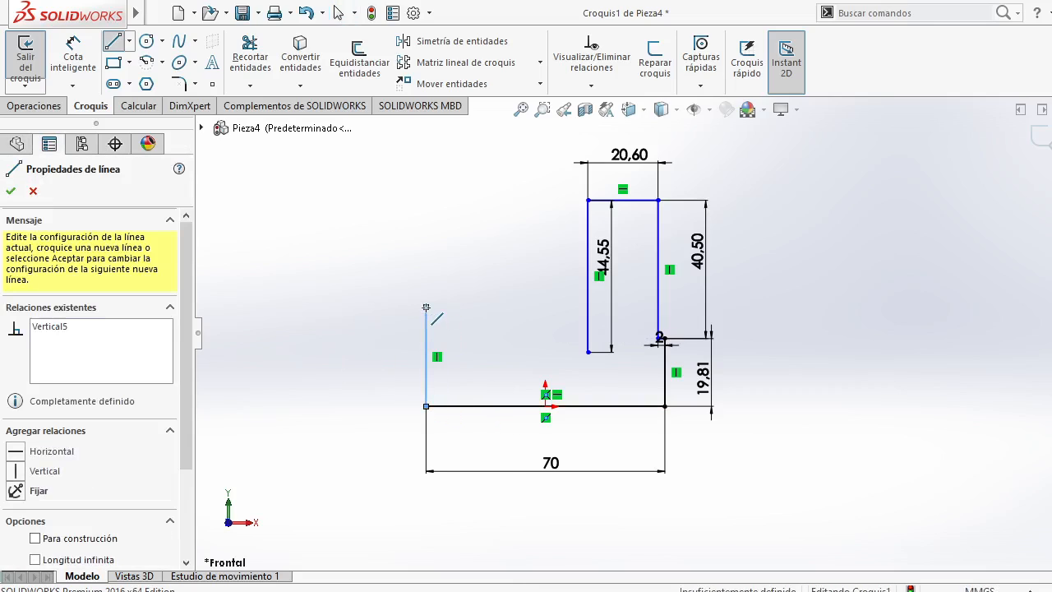
pyautogui.rightClick(426, 307)
pyautogui.click(461, 288)
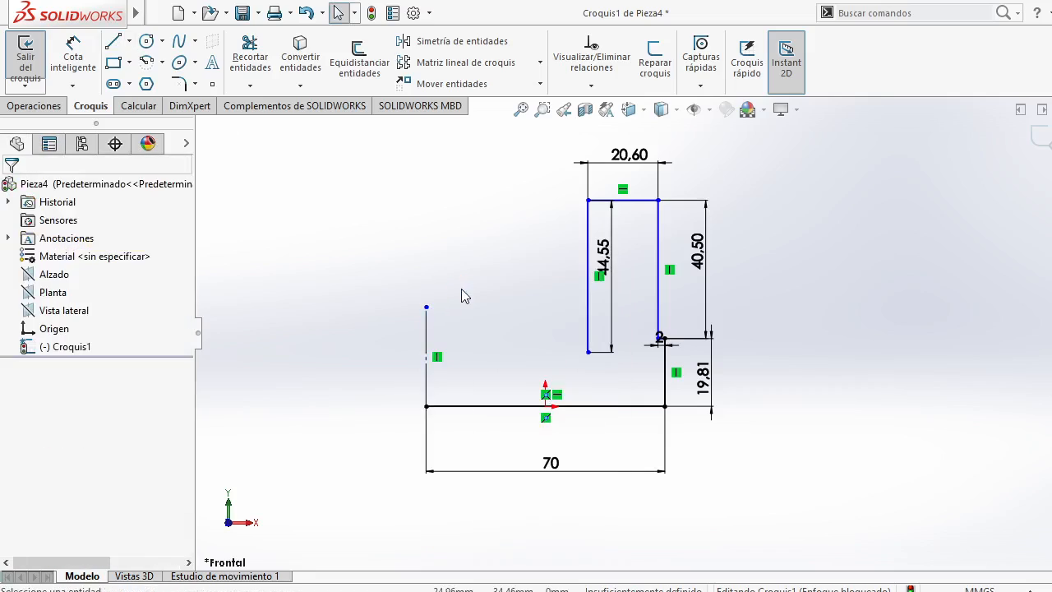
# Sketch an inclined line about 15 mm long from the base line's left end and set its angle to the construction line to 37.5°
pyautogui.click(113, 42)
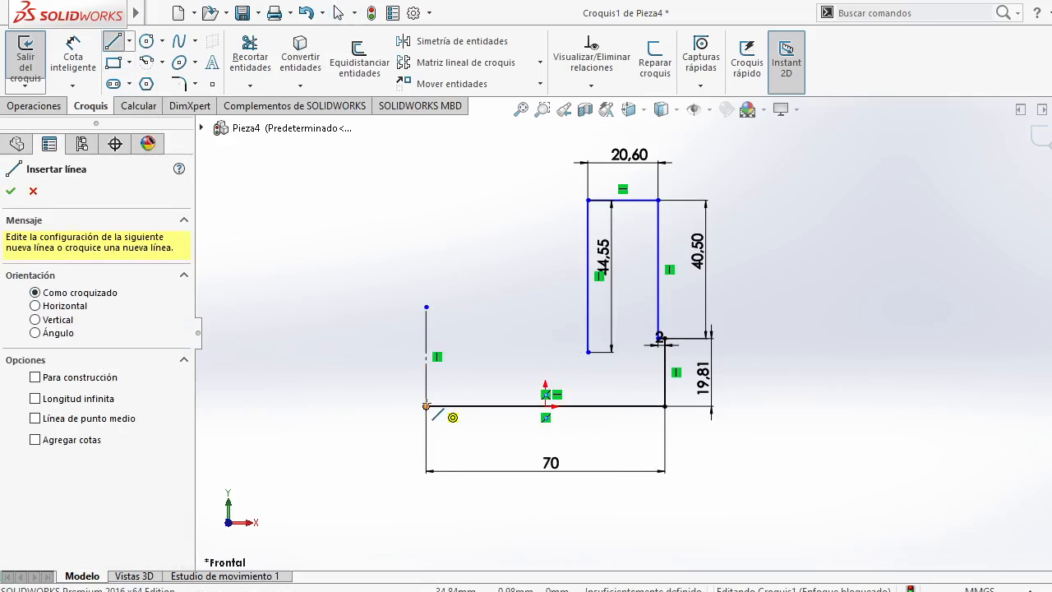
pyautogui.moveTo(426, 406); pyautogui.dragTo(462, 370)
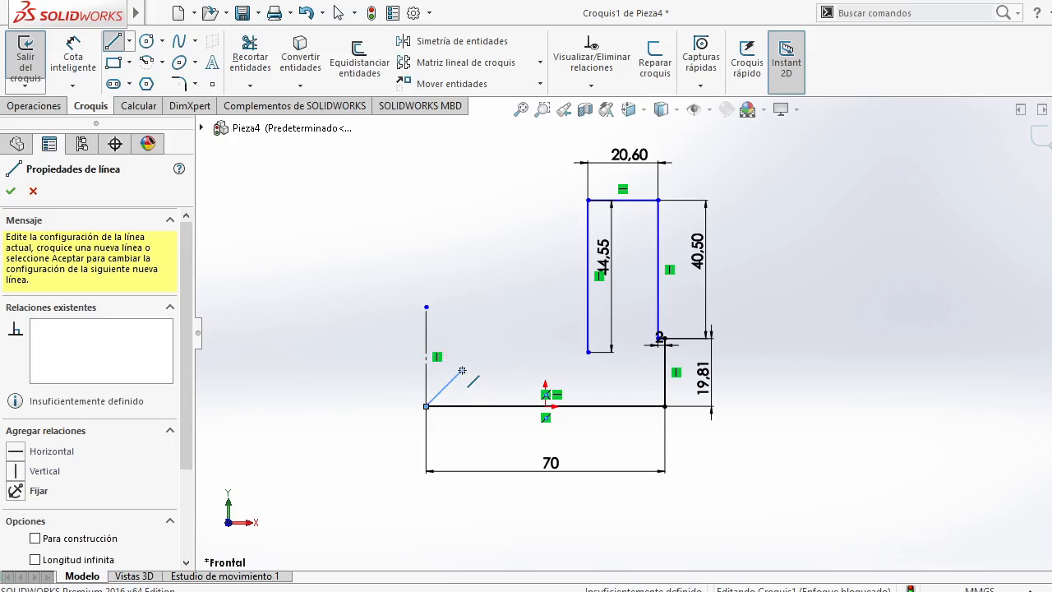
pyautogui.click(73, 54)
pyautogui.click(445, 387)
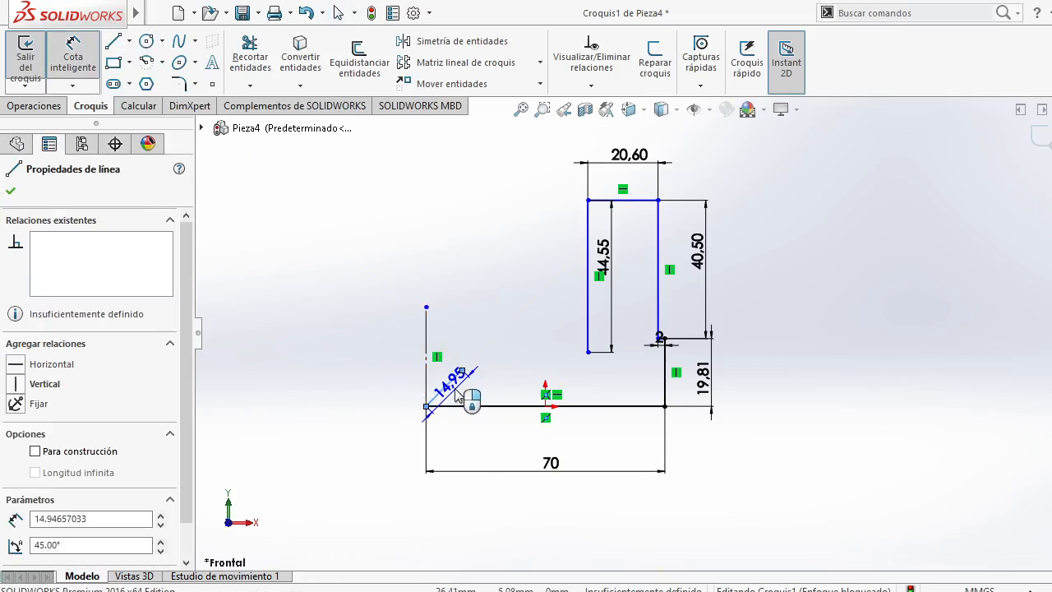
pyautogui.click(426, 350)
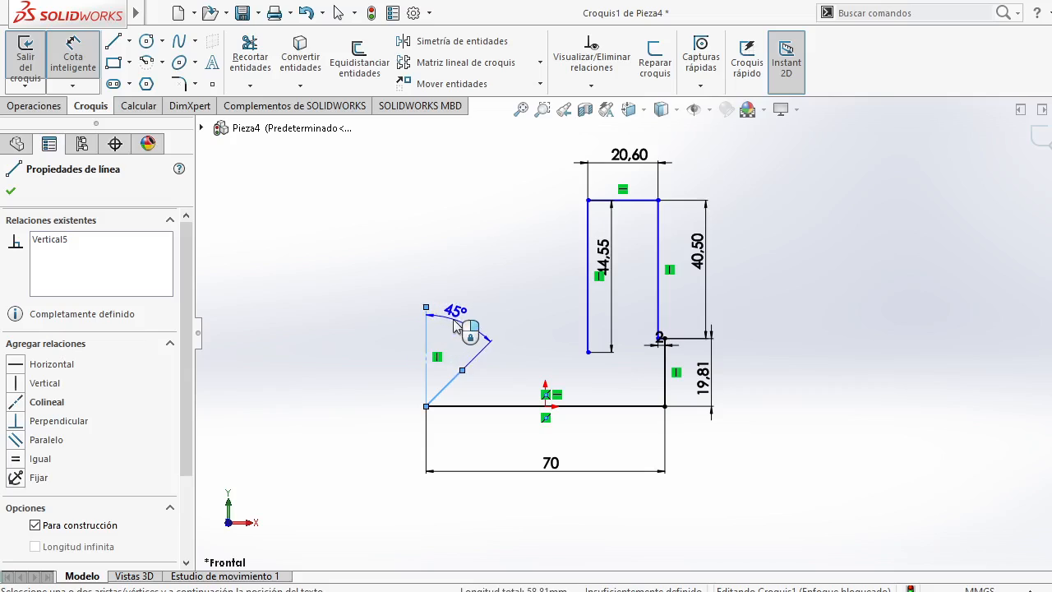
pyautogui.click(457, 326)
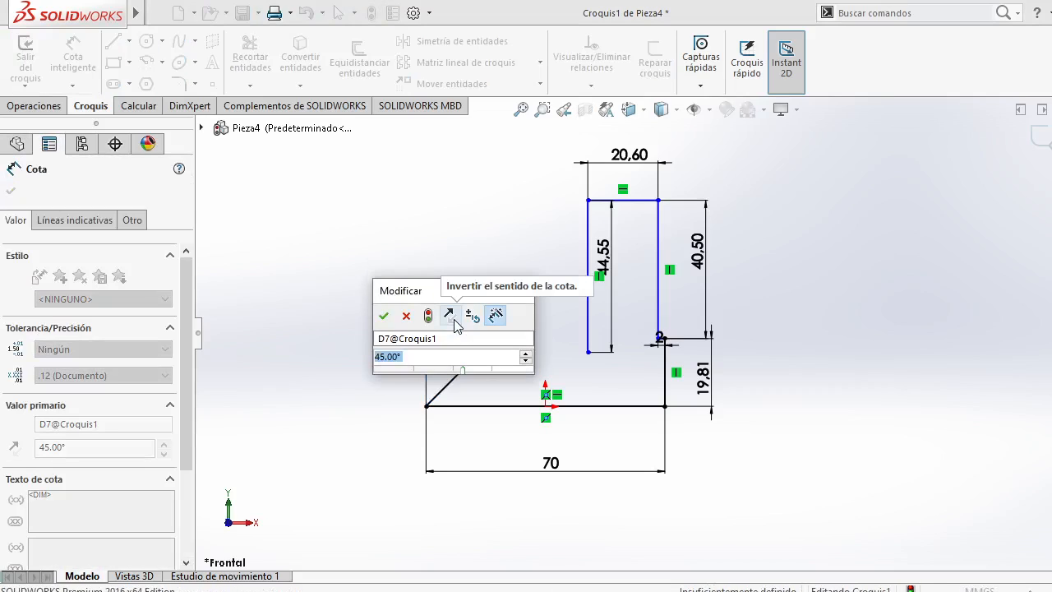
pyautogui.write('57.5')
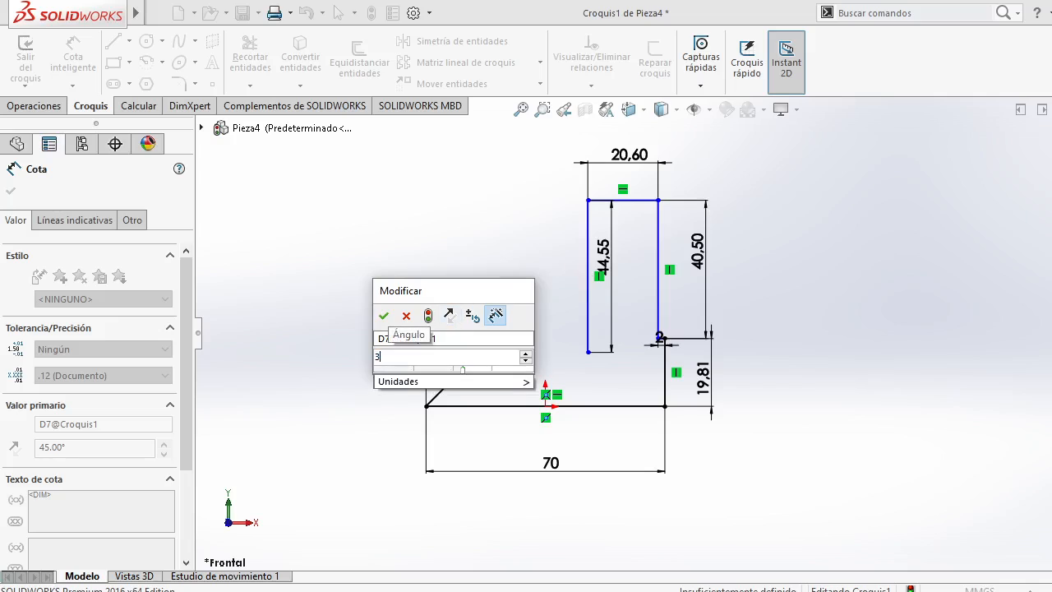
pyautogui.press('Return')
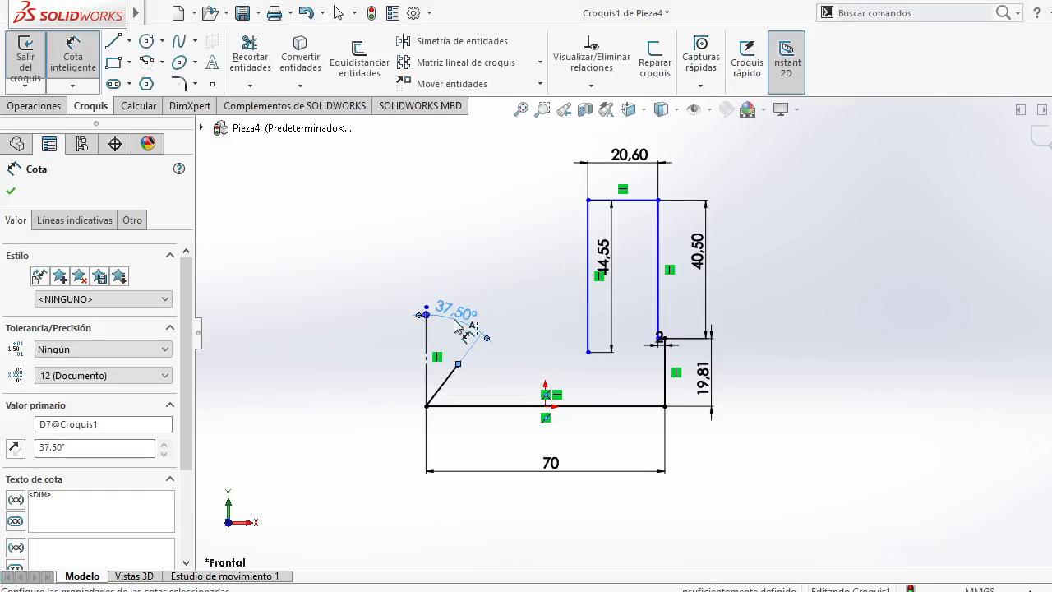
pyautogui.press('Escape')
# Dimension the vertical distance between the inclined line's upper end and the base line to 1.6 mm
pyautogui.scroll(2, 431, 400)
pyautogui.scroll(-3, 503, 365)
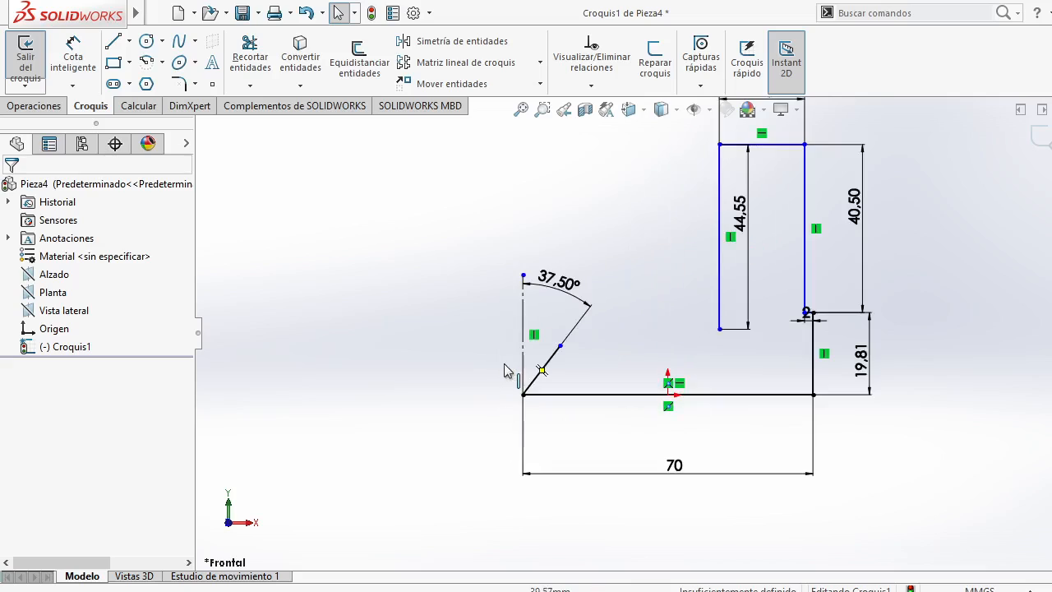
pyautogui.moveTo(89, 23)
pyautogui.click(76, 51)
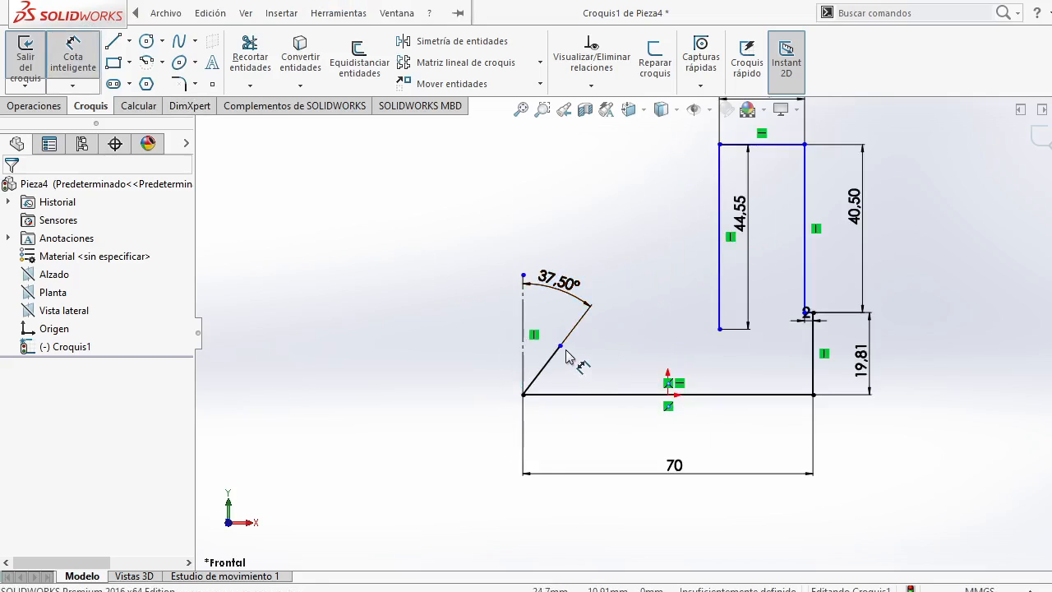
pyautogui.click(560, 346)
pyautogui.click(575, 395)
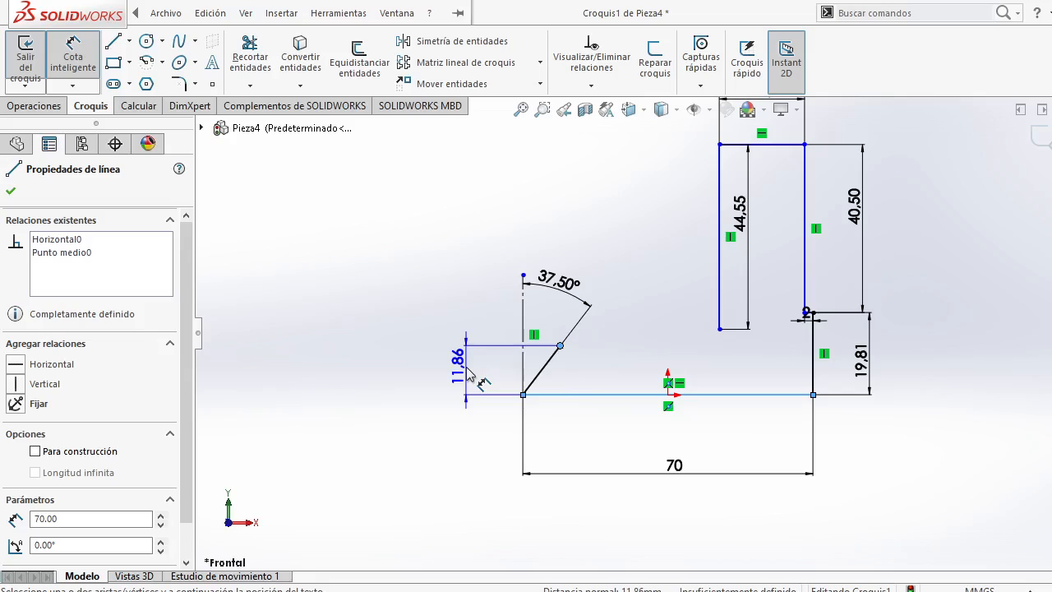
pyautogui.click(468, 374)
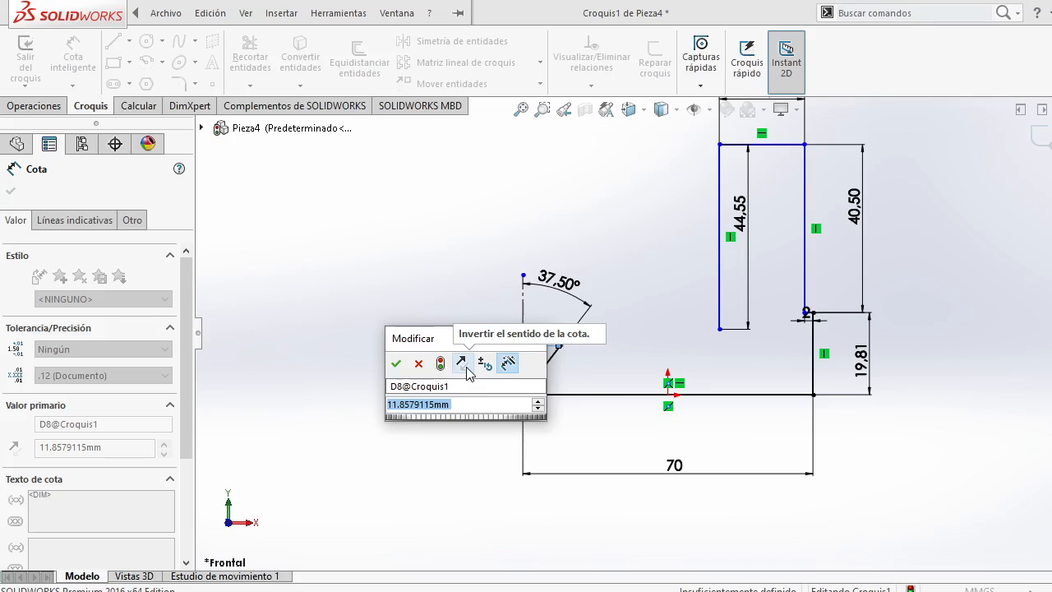
pyautogui.write('1.6')
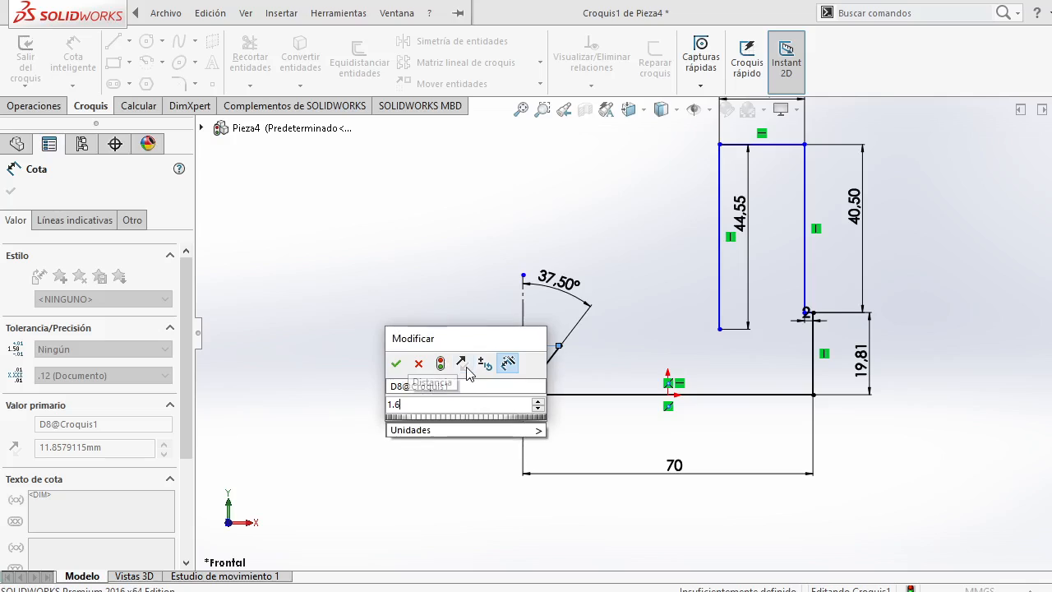
pyautogui.press('Return')
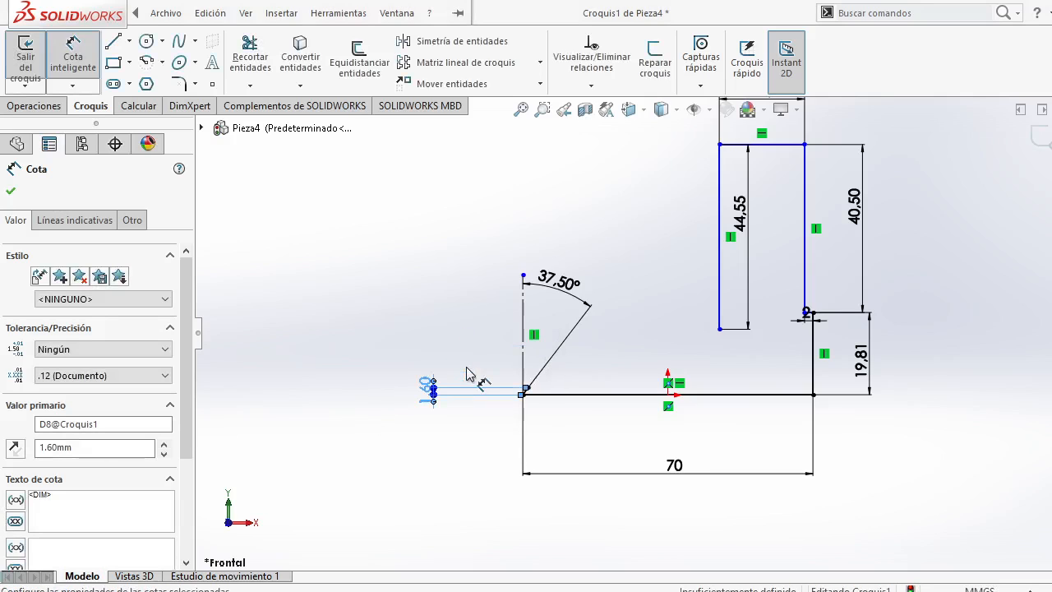
pyautogui.press('Escape')
# Sketch a horizontal line 4 mm long to the right from the upper end of the short inclined line
pyautogui.scroll(2, 543, 393)
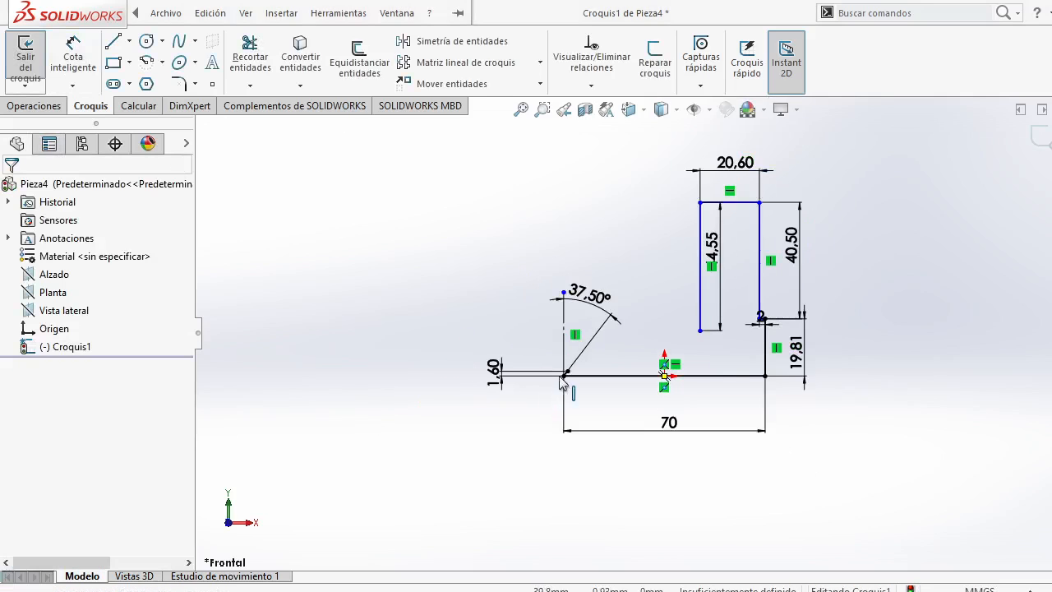
pyautogui.scroll(-6, 561, 382)
pyautogui.click(113, 41)
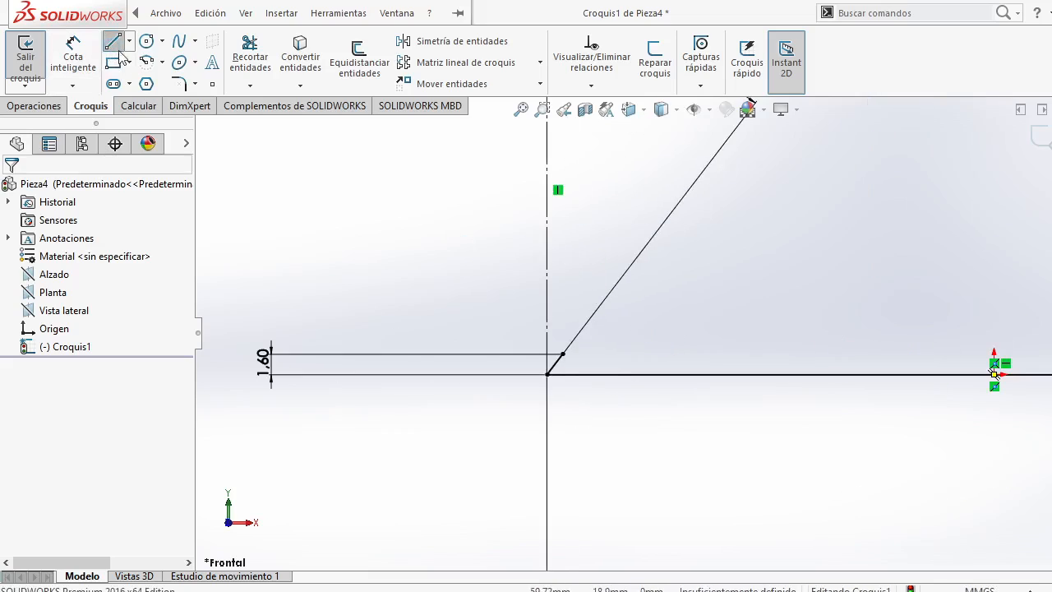
pyautogui.click(563, 354)
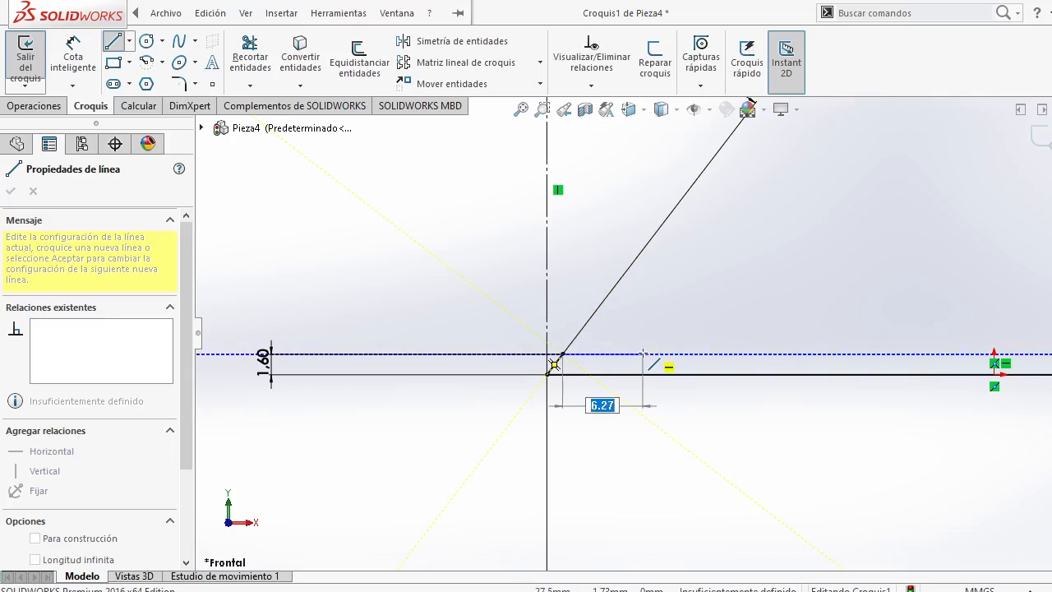
pyautogui.write('4')
pyautogui.press('Return')
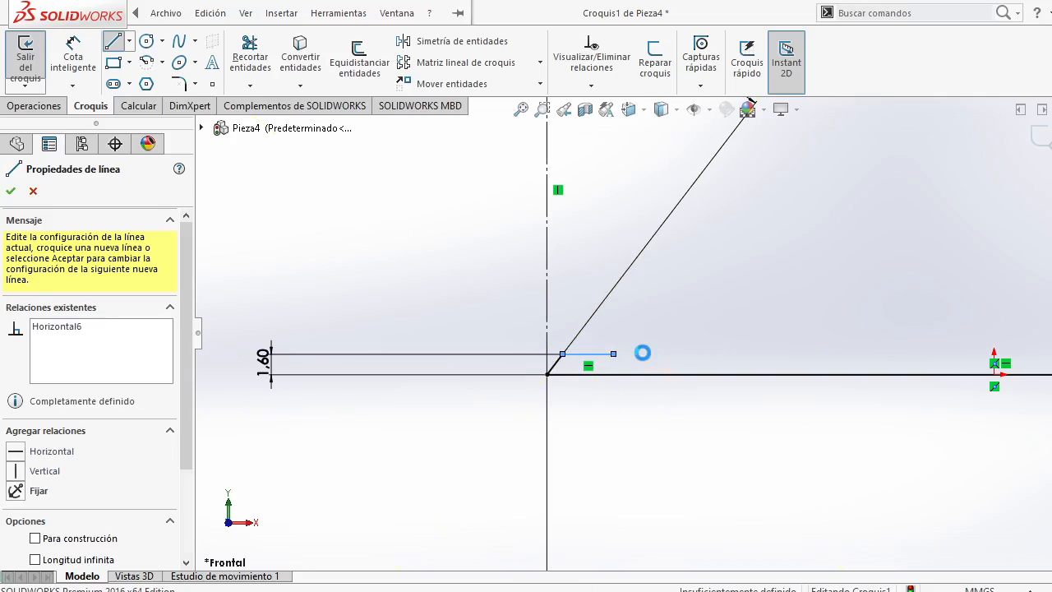
pyautogui.press('Escape')
# Close the profile with a sloped line from the right end of the 4 mm line to the lower end of the inner vertical line
pyautogui.scroll(-3, 636, 351)
pyautogui.scroll(8, 638, 350)
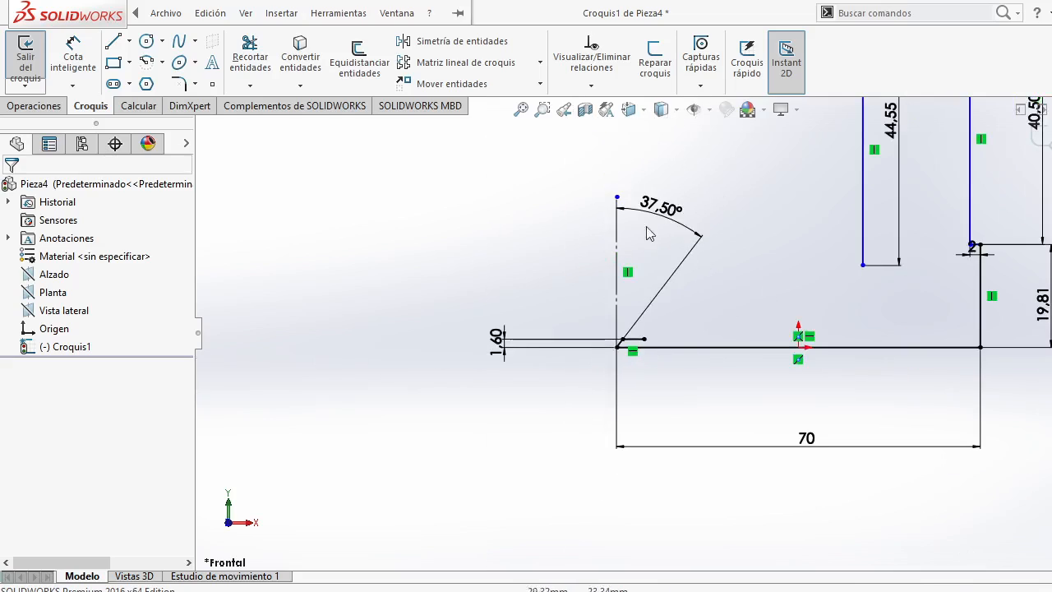
pyautogui.click(114, 41)
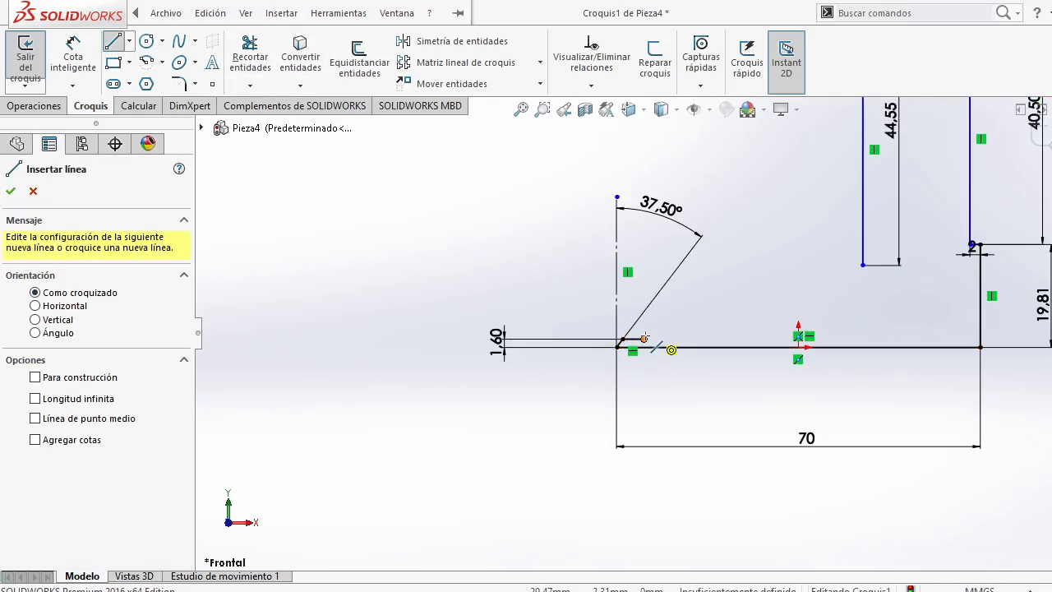
pyautogui.click(633, 339)
pyautogui.doubleClick(862, 265)
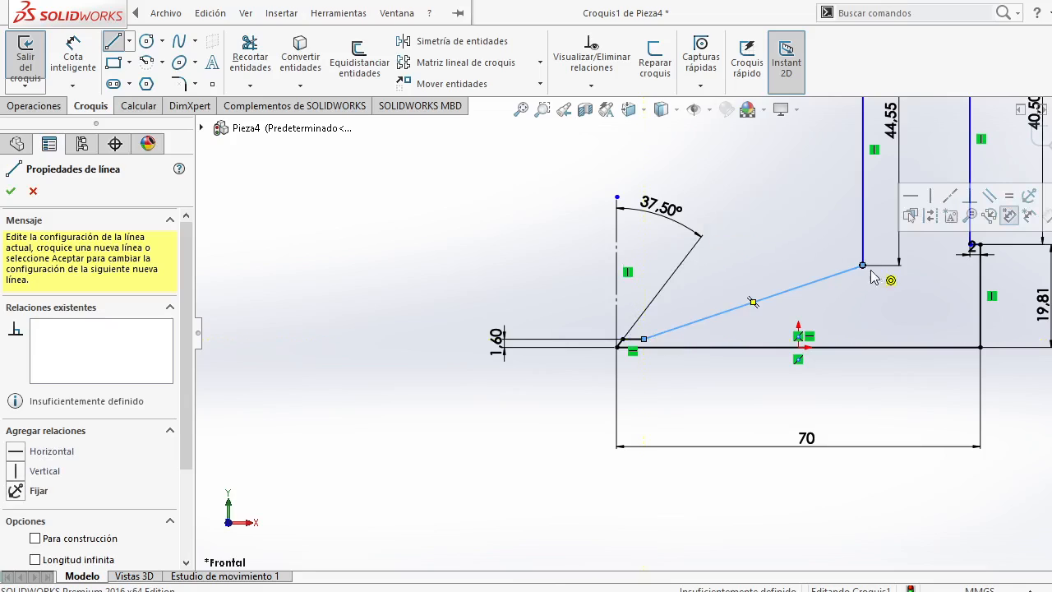
pyautogui.press('Escape')
pyautogui.scroll(-2, 919, 329)
pyautogui.scroll(6, 921, 337)
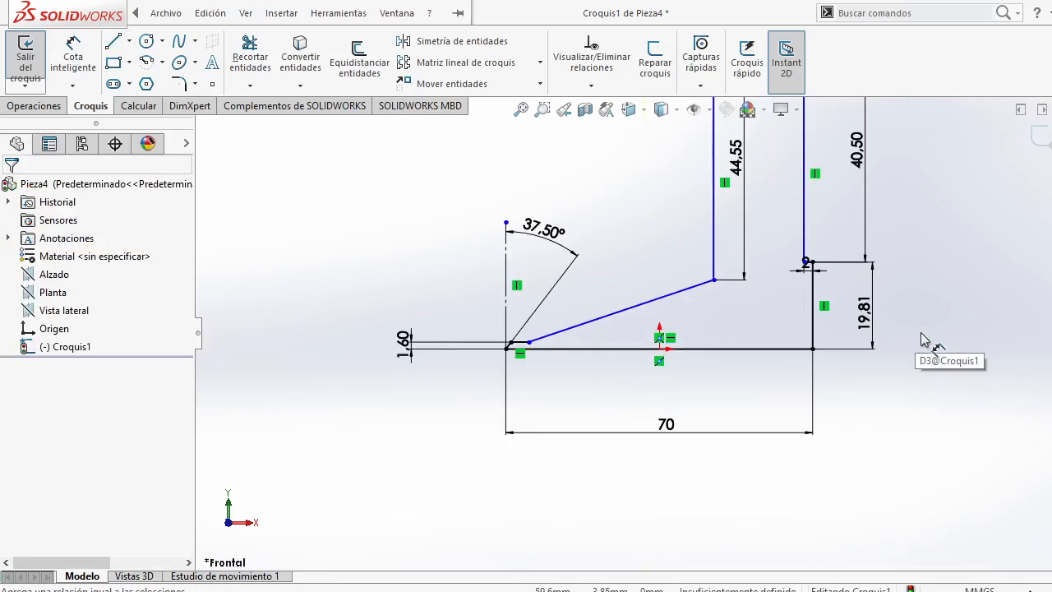
# Sketch a horizontal line about 70 mm long below the profile, aligned with the base line's ends, and convert it to construction geometry
pyautogui.scroll(-1, 769, 207)
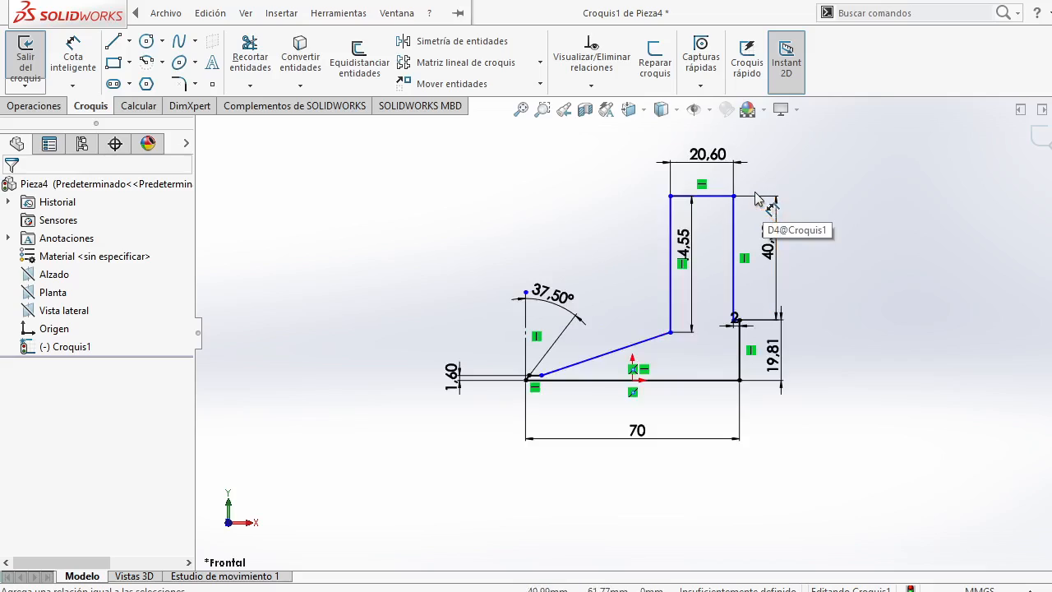
pyautogui.click(113, 43)
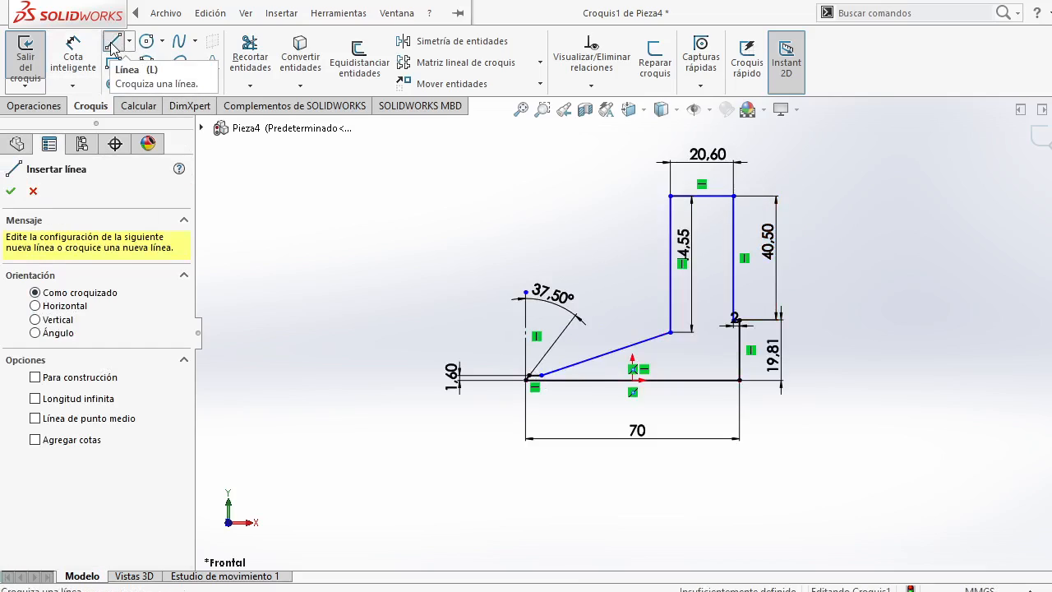
pyautogui.click(527, 490)
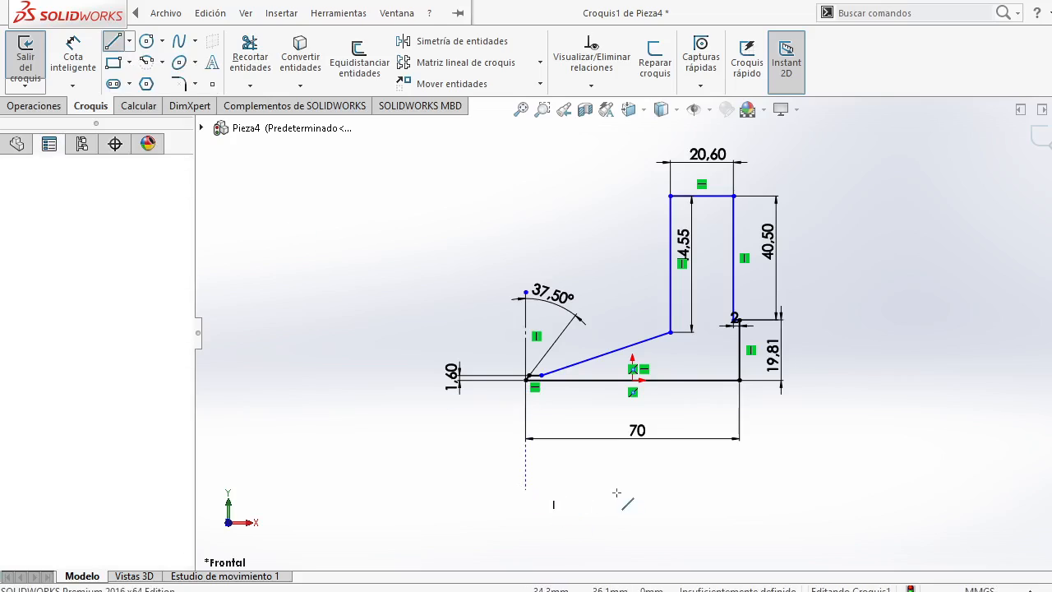
pyautogui.click(739, 490)
pyautogui.press('Escape')
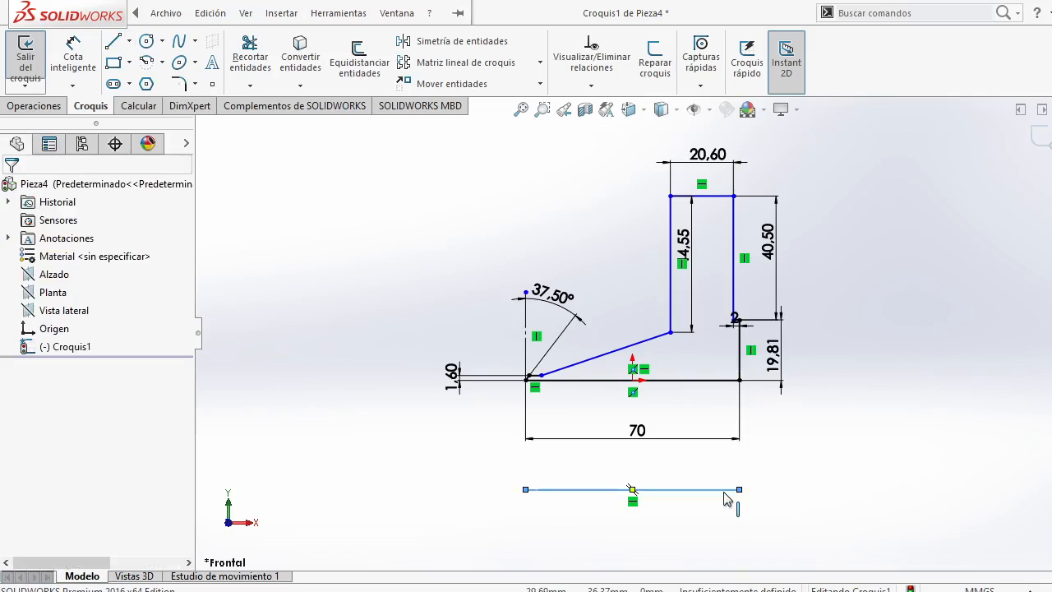
pyautogui.rightClick(726, 499)
pyautogui.click(758, 216)
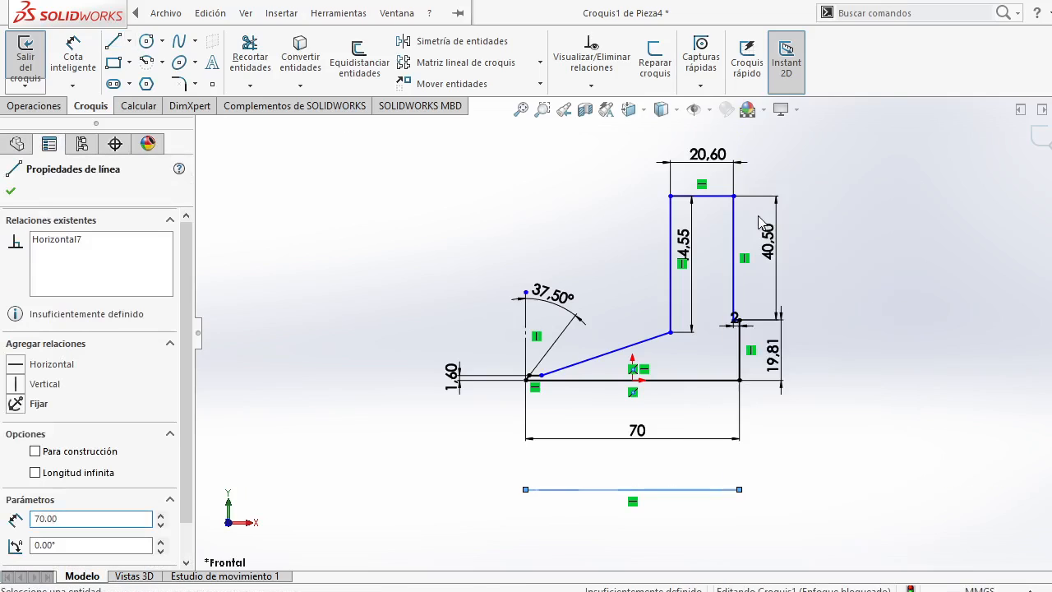
pyautogui.click(353, 183)
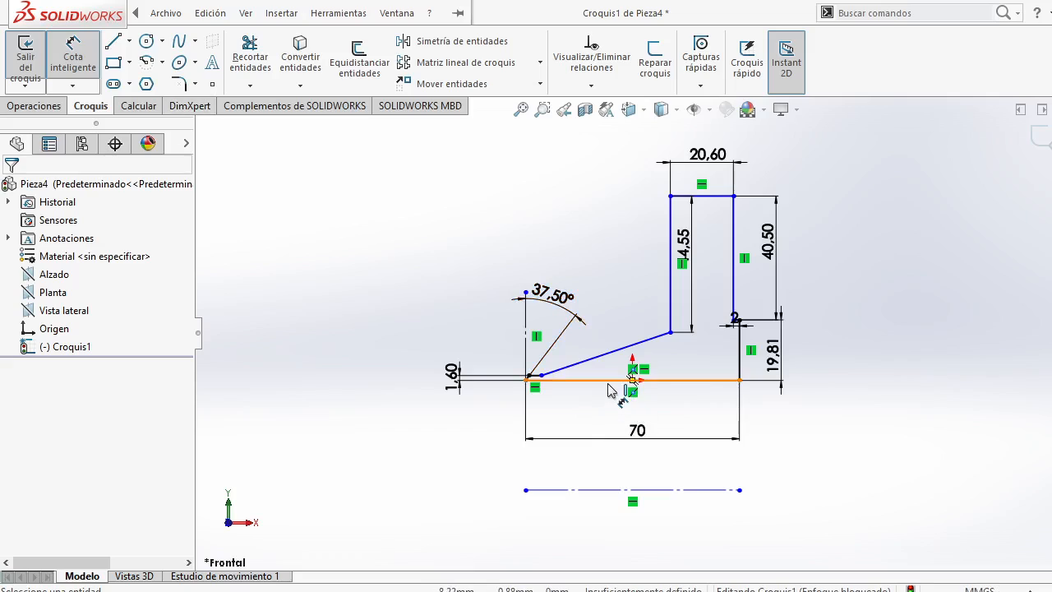
# Dimension the vertical distance between the base line and the lower construction line to 26.24 mm
pyautogui.click(618, 490)
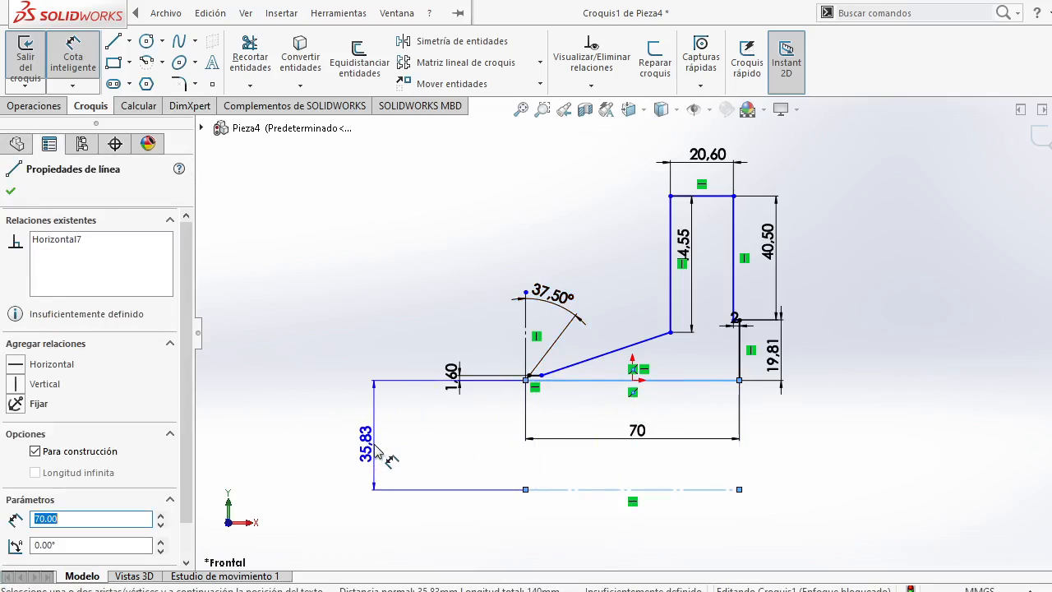
pyautogui.click(373, 444)
pyautogui.write('26.24')
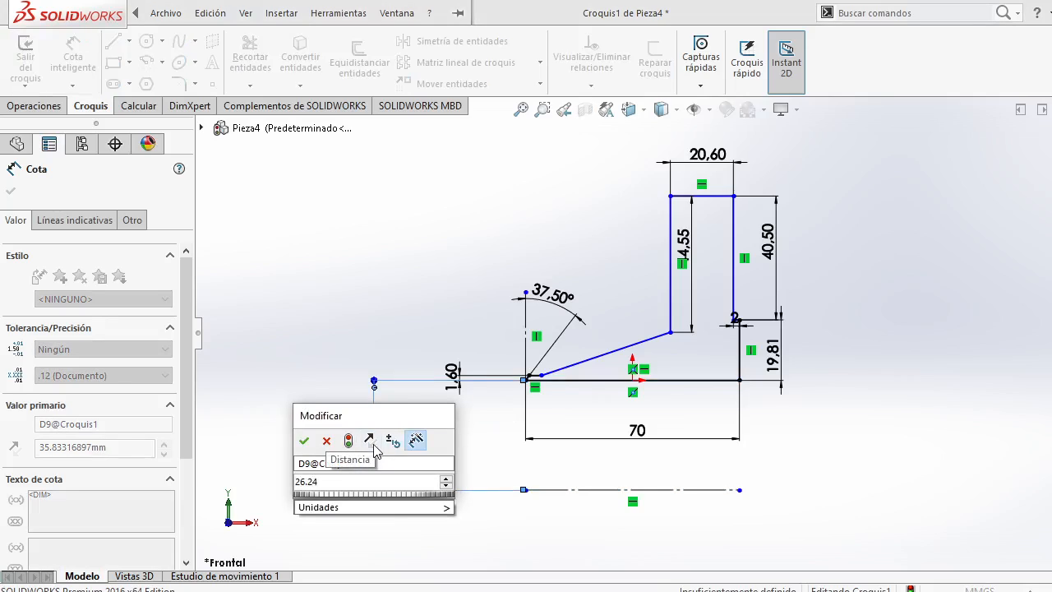
pyautogui.press('Return')
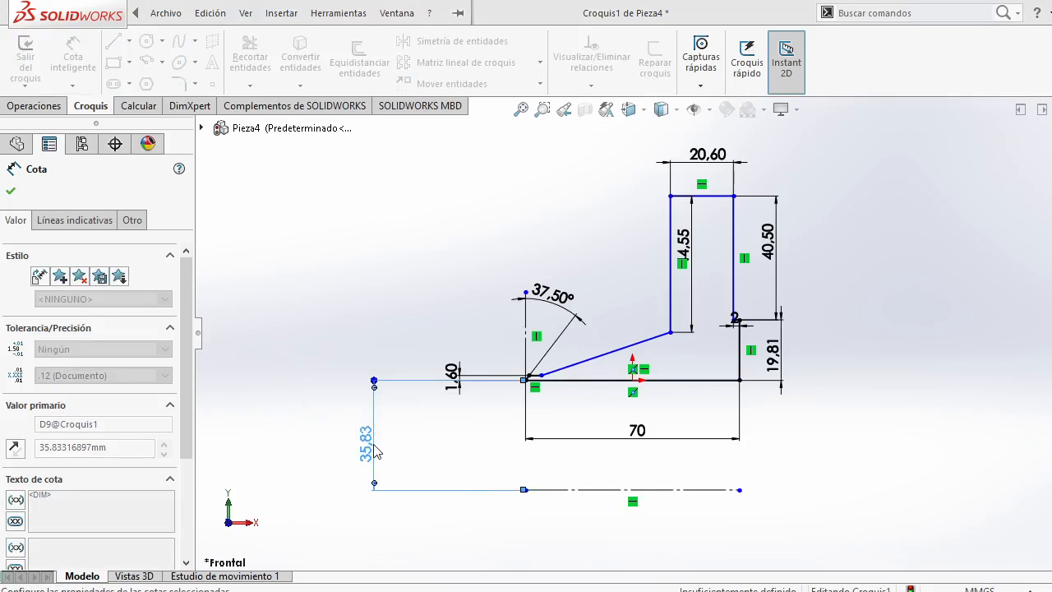
pyautogui.press('Escape')
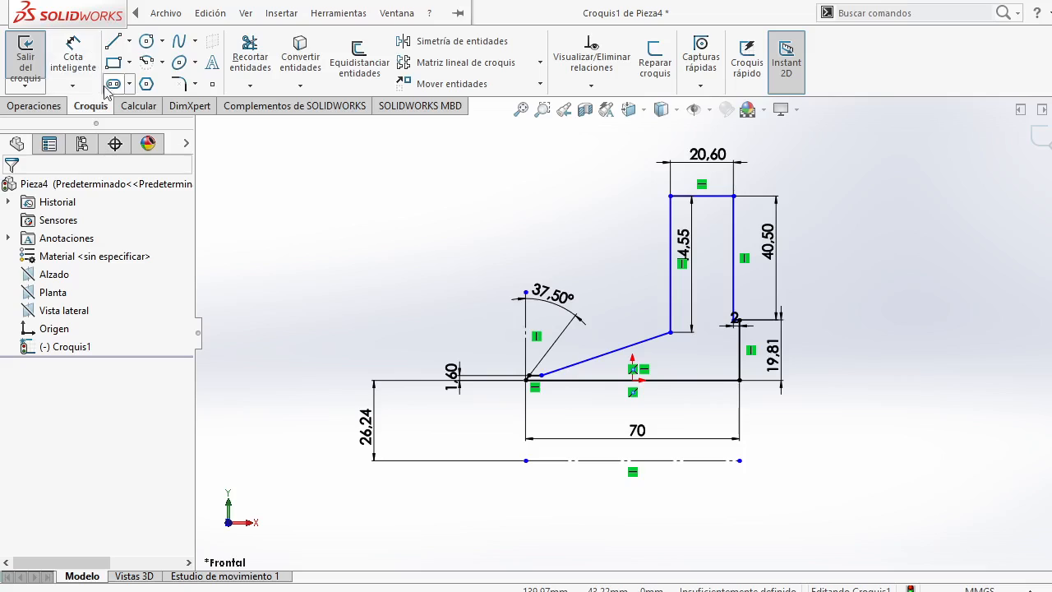
# Revolve the closed profile 360° around the horizontal construction line to create a solid
pyautogui.click(55, 108)
pyautogui.click(100, 64)
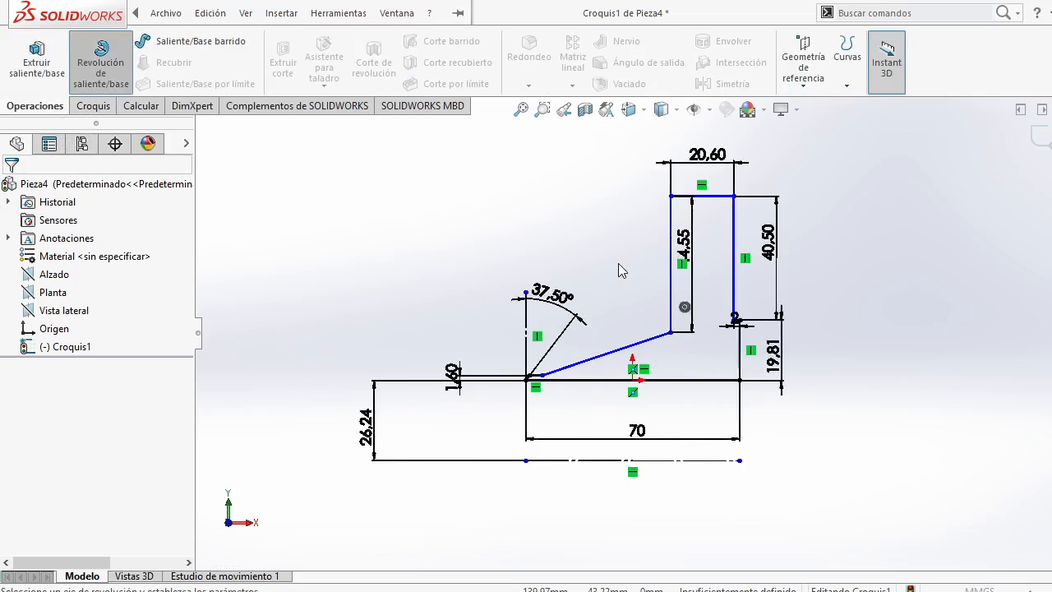
pyautogui.click(751, 499)
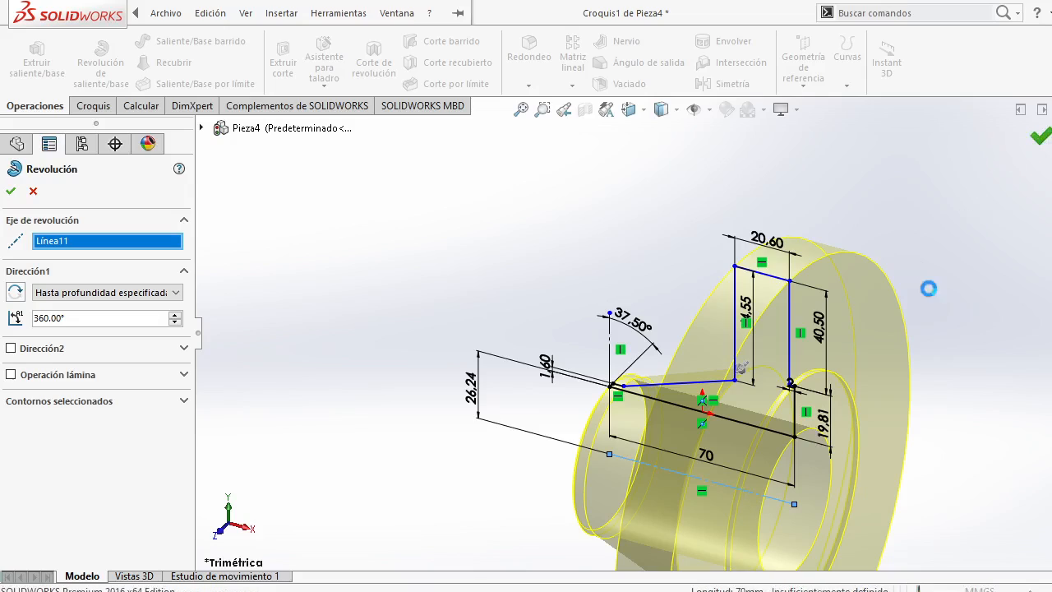
pyautogui.press('Return')
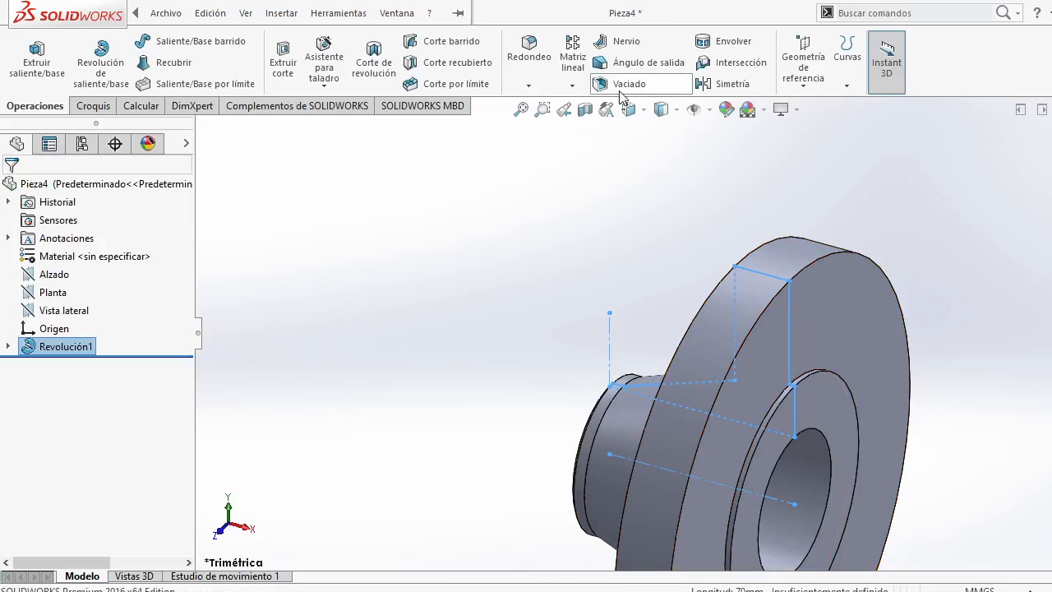
# Examine the revolved part from several isometric and rotated views, covering the flange face, the central bore and the conical hub
pyautogui.click(645, 115)
pyautogui.click(668, 314)
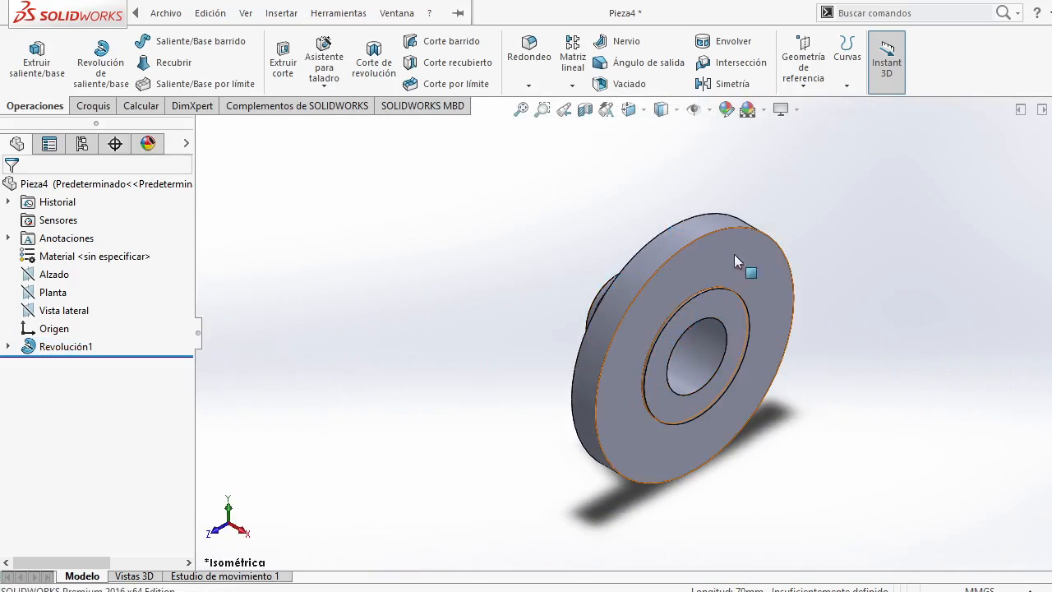
pyautogui.click(644, 113)
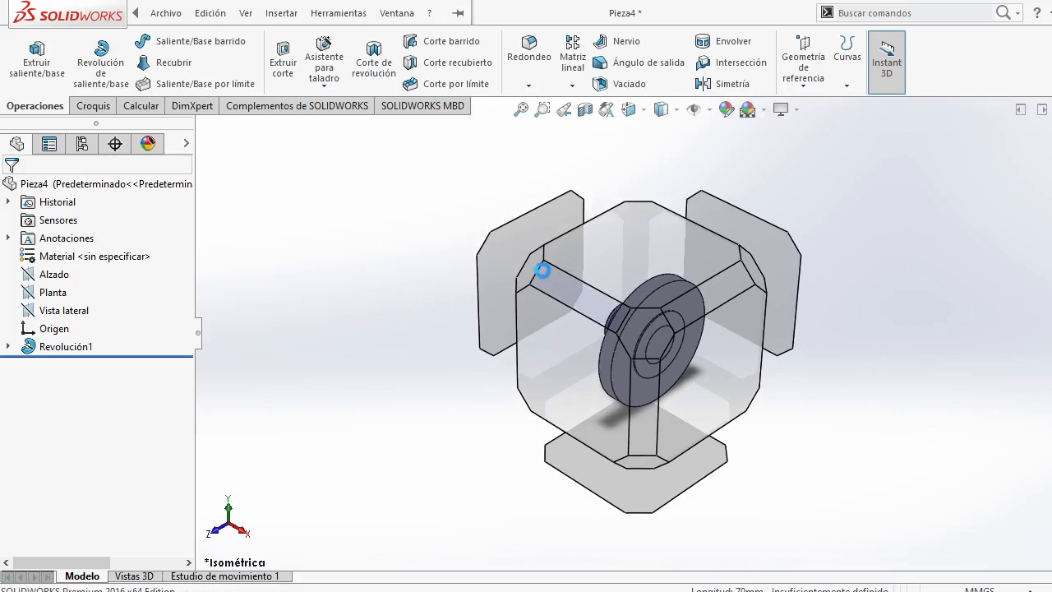
pyautogui.click(536, 269)
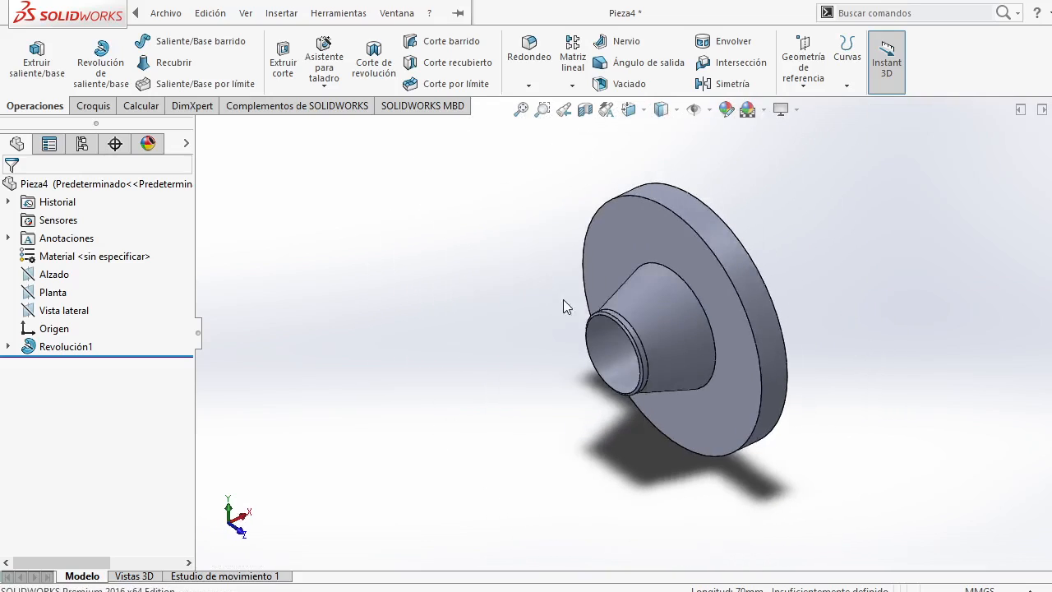
pyautogui.click(647, 113)
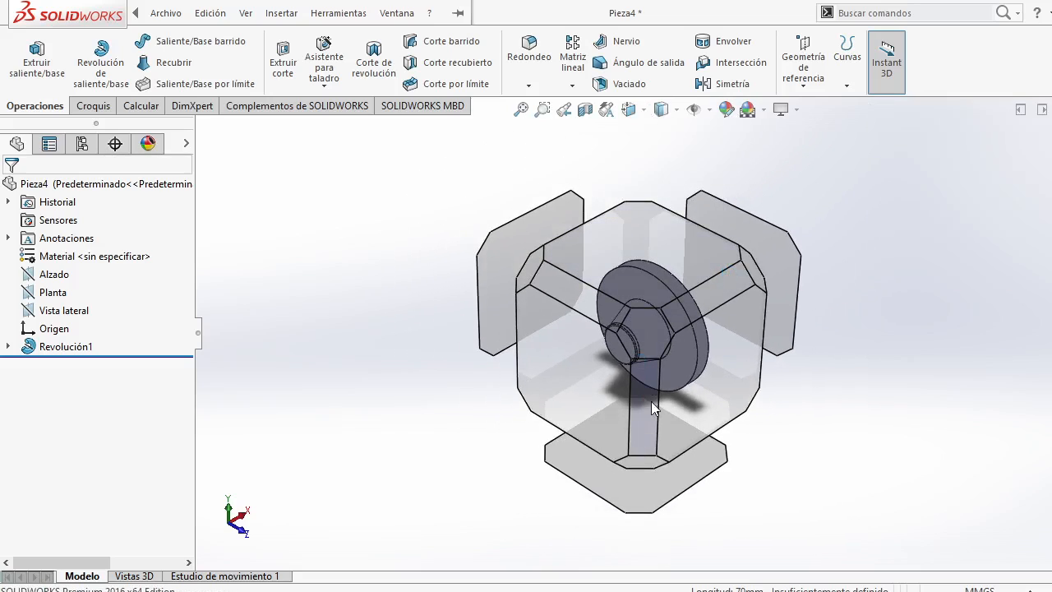
pyautogui.click(643, 466)
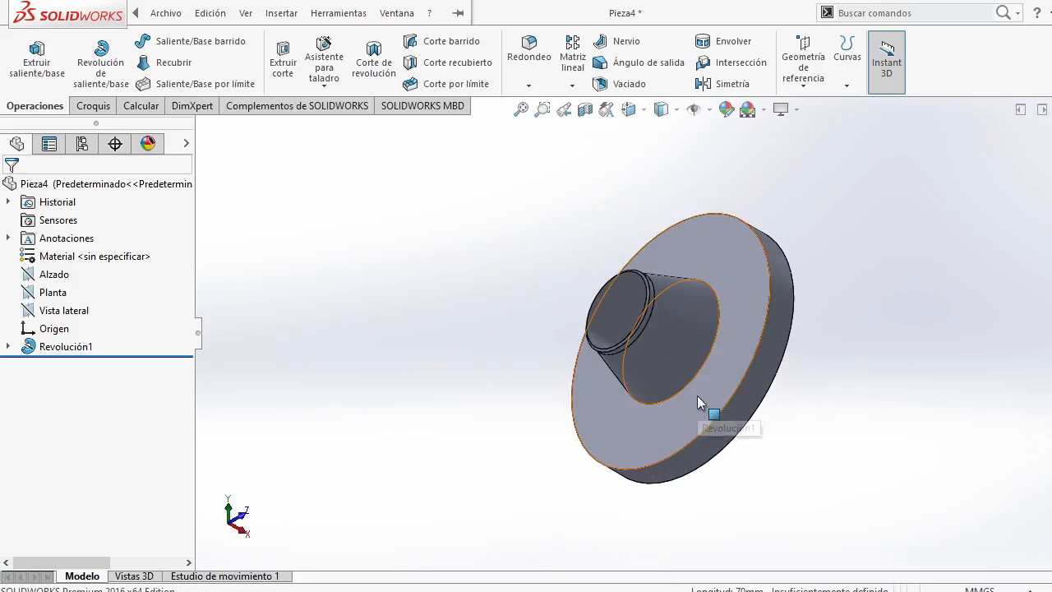
pyautogui.moveTo(697, 395); pyautogui.dragTo(618, 245, button='middle')
pyautogui.moveTo(721, 294); pyautogui.dragTo(529, 372, button='middle')
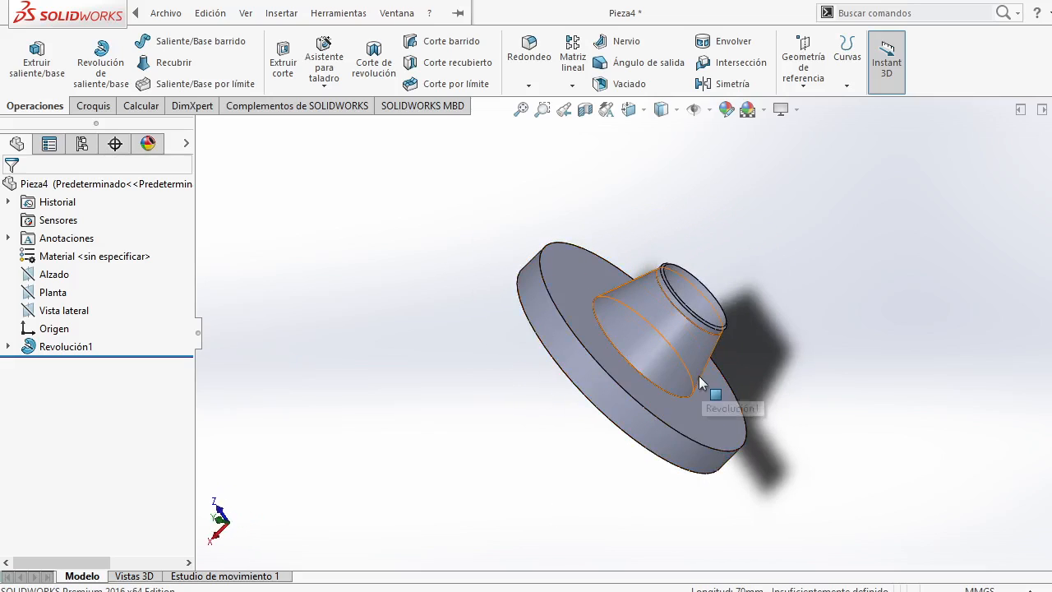
pyautogui.click(633, 108)
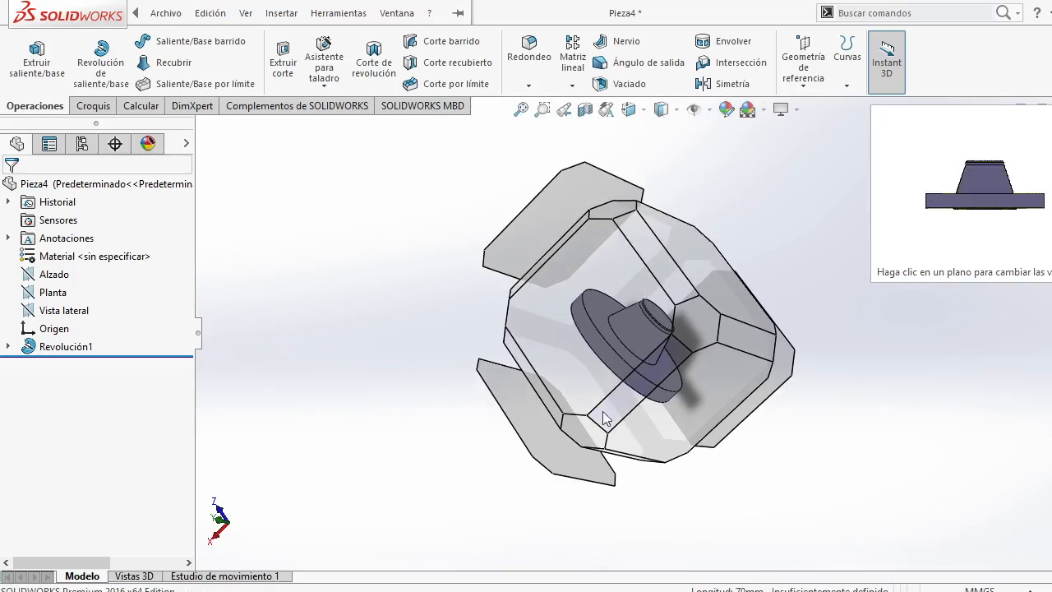